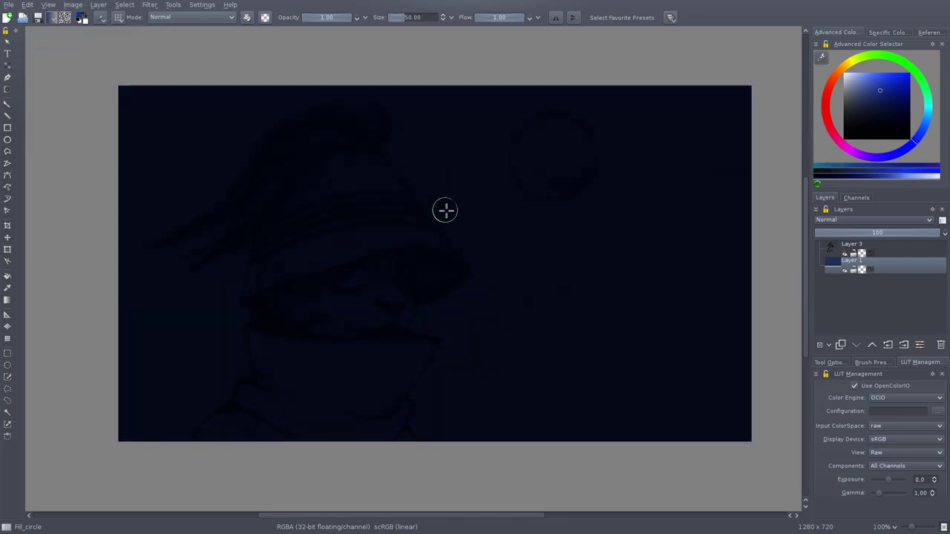
# - Pick a tan skin colour and paint the face on a new layer
pyautogui.click(883, 119)
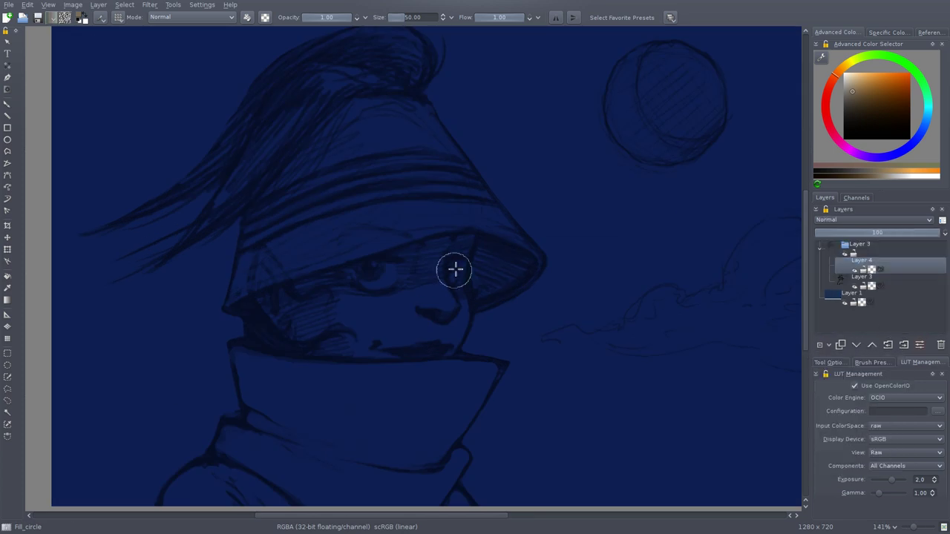
pyautogui.hotkey('ctrl', 'pagedown')
pyautogui.moveTo(454, 270); pyautogui.dragTo(457, 249)
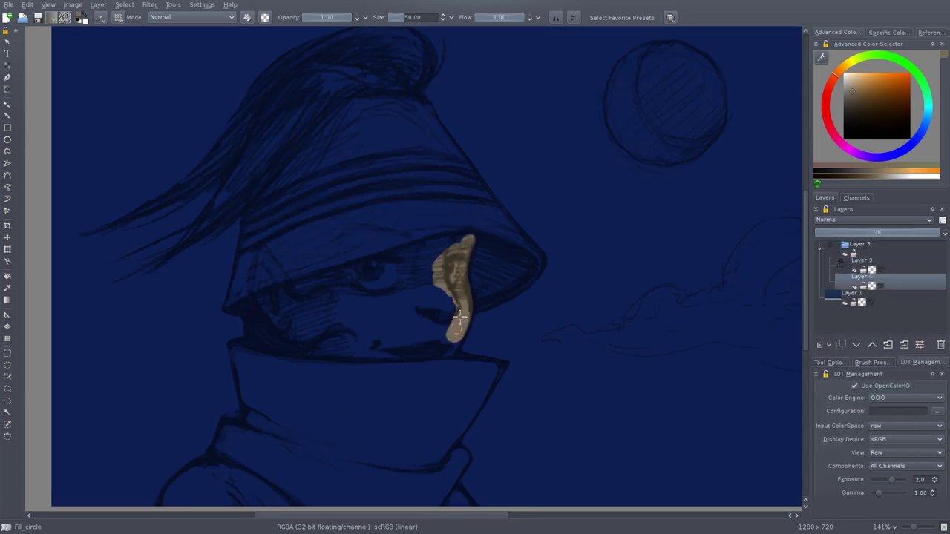
pyautogui.moveTo(460, 317); pyautogui.dragTo(445, 356)
pyautogui.moveTo(271, 312); pyautogui.dragTo(309, 347)
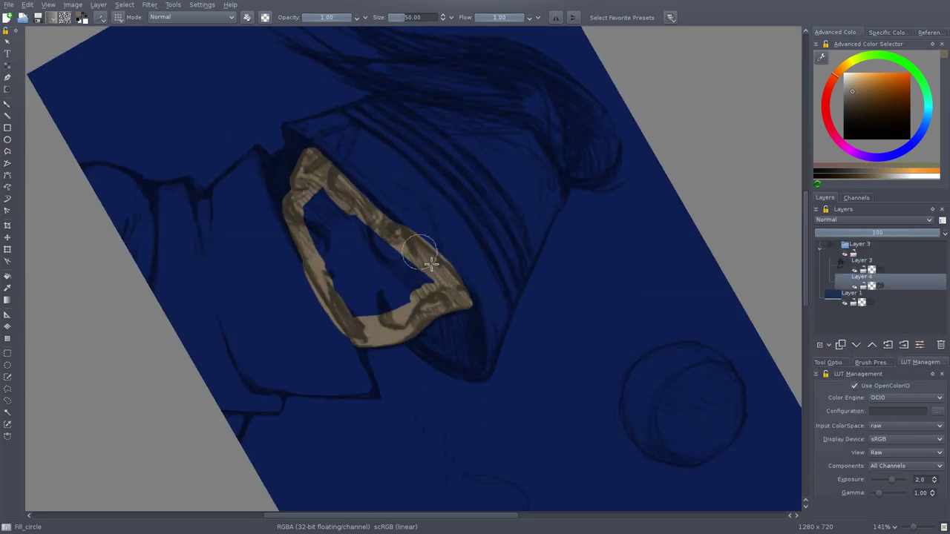
pyautogui.moveTo(420, 225)
pyautogui.mouseDown()
pyautogui.moveTo(415, 290)
pyautogui.moveTo(288, 218)
pyautogui.mouseUp()
# - Reset the view upright, set display exposure to 0.0, and choose a smaller brush
pyautogui.press('e')
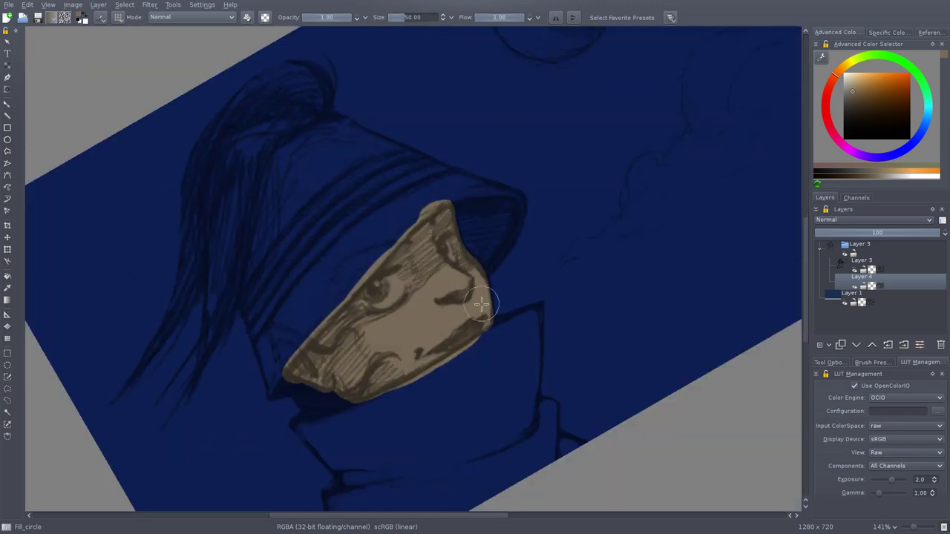
pyautogui.press('5')
pyautogui.moveTo(368, 355)
pyautogui.mouseDown()
pyautogui.moveTo(352, 328)
pyautogui.moveTo(386, 296)
pyautogui.mouseUp()
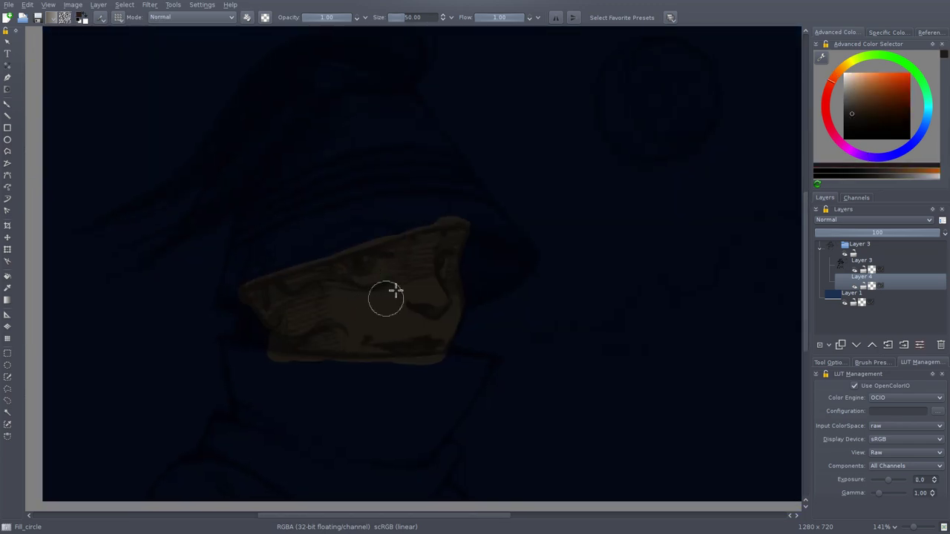
pyautogui.rightClick(483, 292)
pyautogui.rightClick(568, 297)
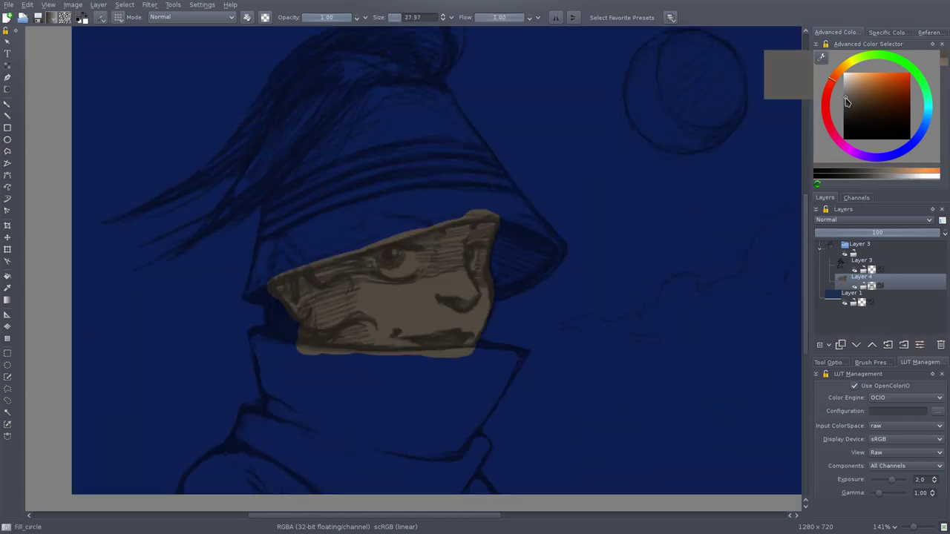
# - Sample a pale colour and paint the eye whites on new Layer 5
pyautogui.keyDown('ctrl'); pyautogui.click(415, 252); pyautogui.keyUp('ctrl')
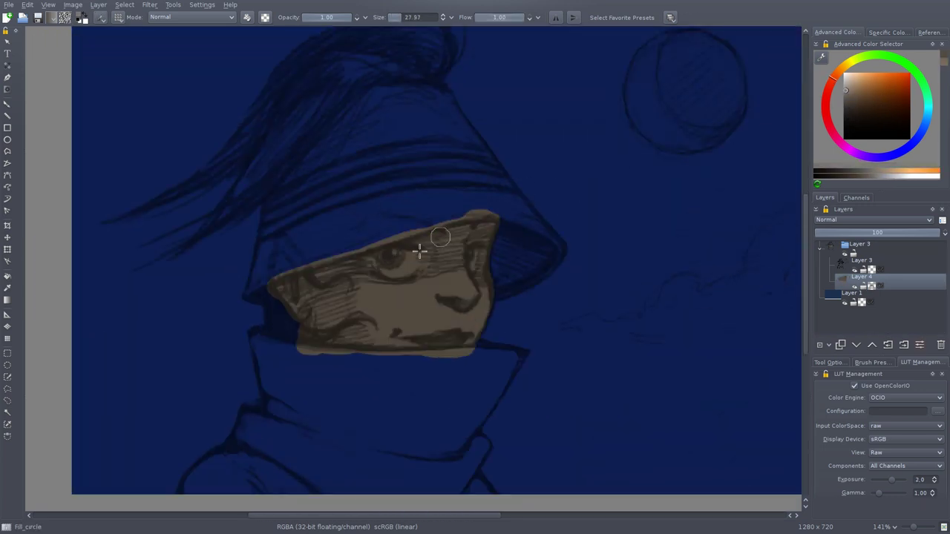
pyautogui.click(399, 258)
pyautogui.scroll(1, 406, 258)
pyautogui.press('6')
pyautogui.press('6')
pyautogui.press('6')
pyautogui.press('Insert')
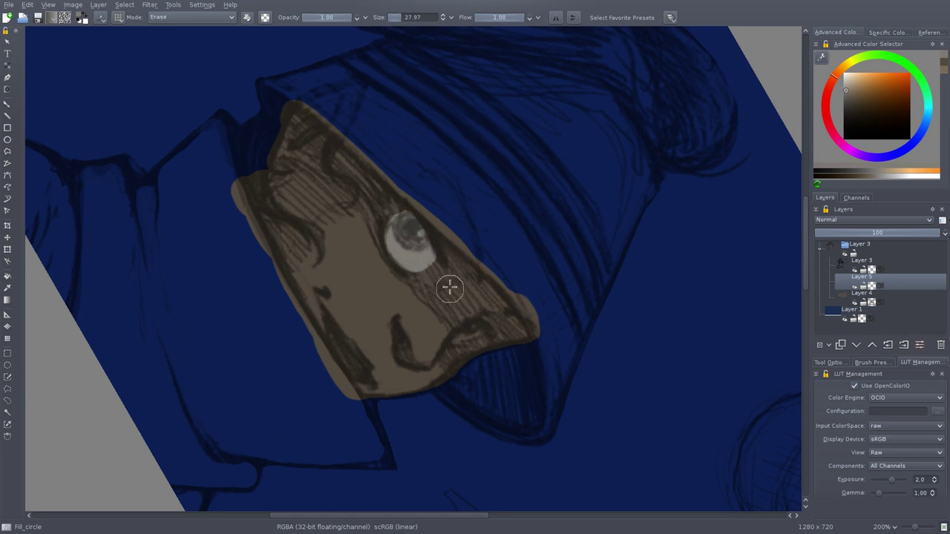
pyautogui.press('e')
pyautogui.press('4')
pyautogui.press('4')
pyautogui.press('4')
pyautogui.press('4')
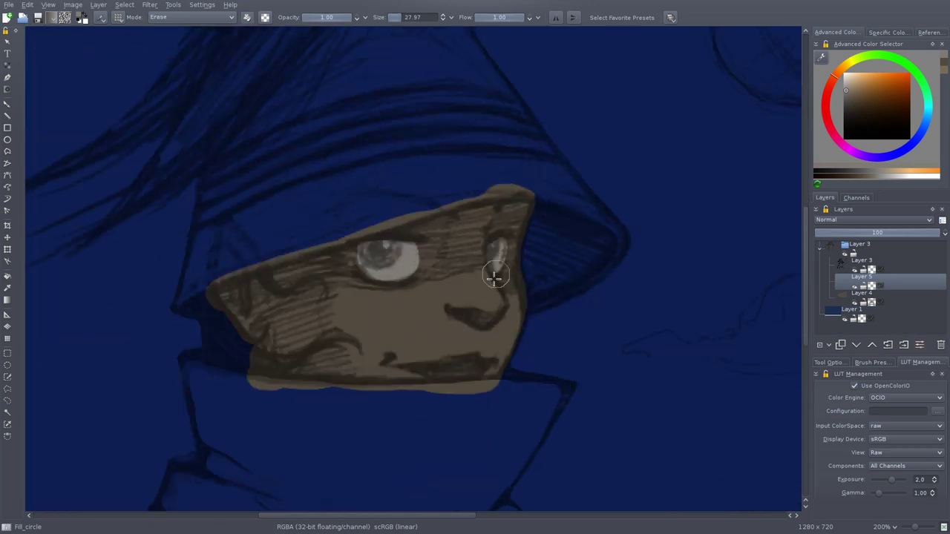
pyautogui.press('6')
pyautogui.press('6')
# - Paint blue irises and darker pupils on new Layer 6
pyautogui.press('4')
pyautogui.press('4')
pyautogui.press('e')
pyautogui.click(820, 346)
pyautogui.press('6')
pyautogui.press('6')
pyautogui.press('6')
pyautogui.press('4')
pyautogui.press('4')
pyautogui.press('4')
pyautogui.click(901, 297)
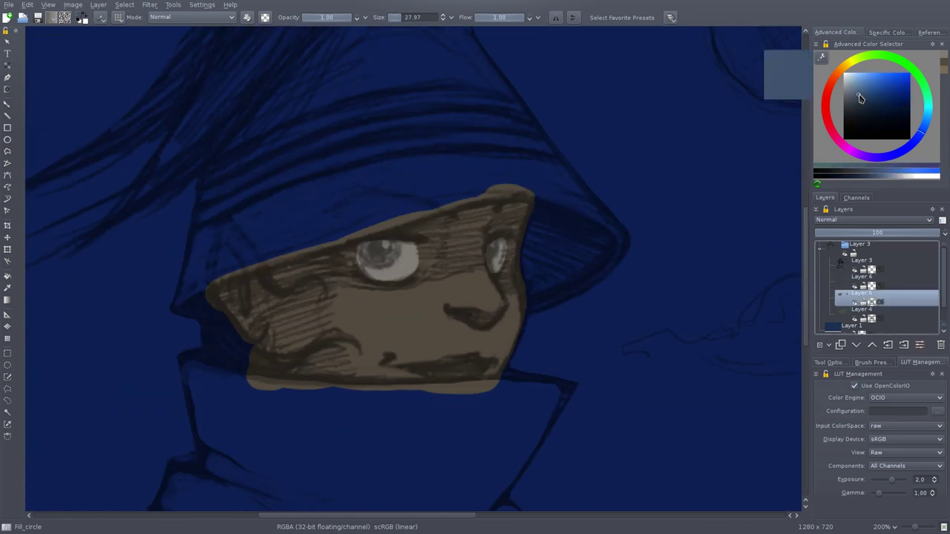
pyautogui.keyDown('ctrl'); pyautogui.click(381, 247); pyautogui.keyUp('ctrl')
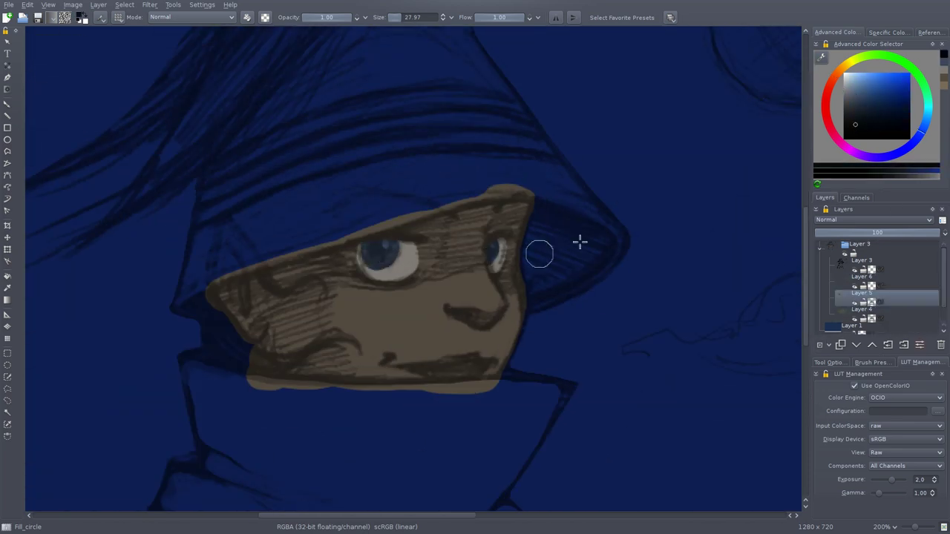
pyautogui.press('6')
pyautogui.press('6')
pyautogui.press('4')
pyautogui.press('4')
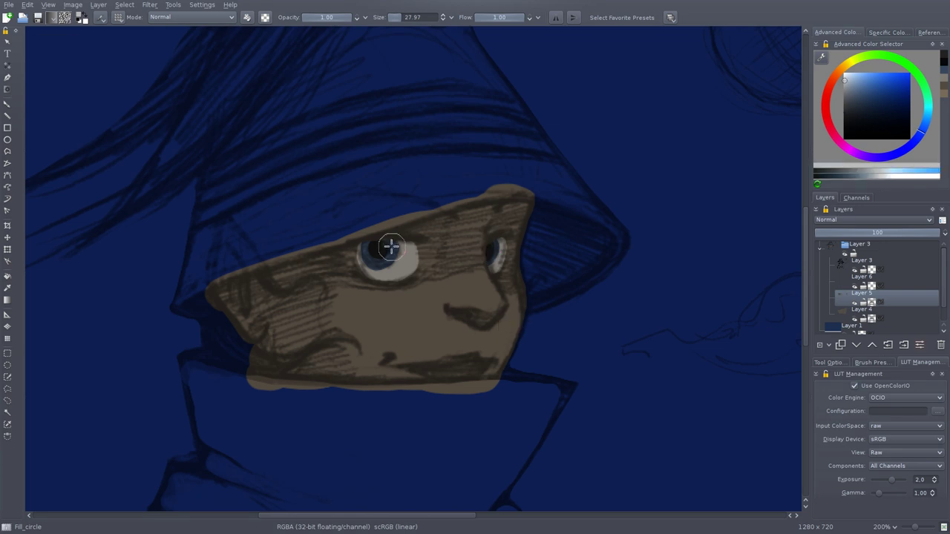
pyautogui.keyDown('ctrl'); pyautogui.click(391, 248); pyautogui.keyUp('ctrl')
# - Paint the hat brim slate grey-blue
pyautogui.press('6')
pyautogui.press('6')
pyautogui.press('6')
pyautogui.press('6')
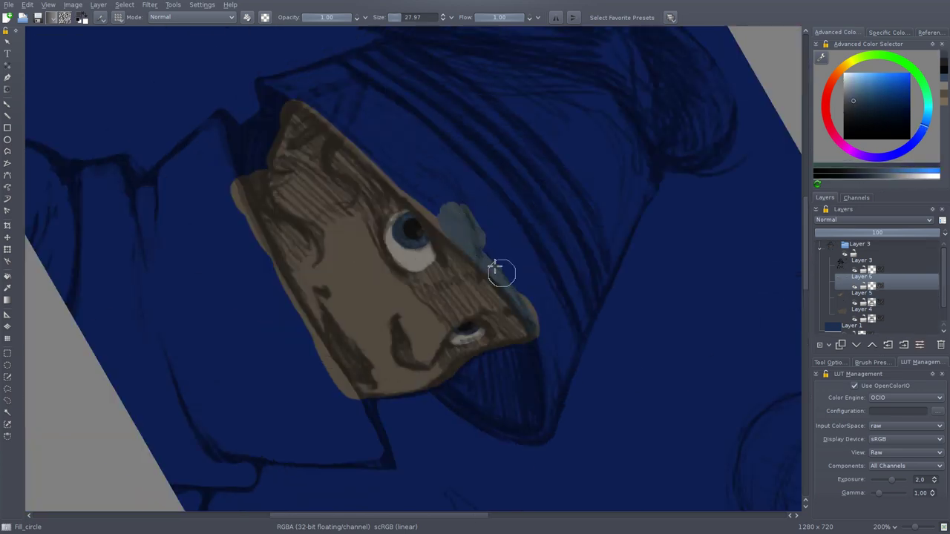
pyautogui.moveTo(500, 271); pyautogui.dragTo(542, 368)
pyautogui.press('4')
pyautogui.press('4')
pyautogui.press('4')
pyautogui.press('6')
pyautogui.press('6')
pyautogui.press('6')
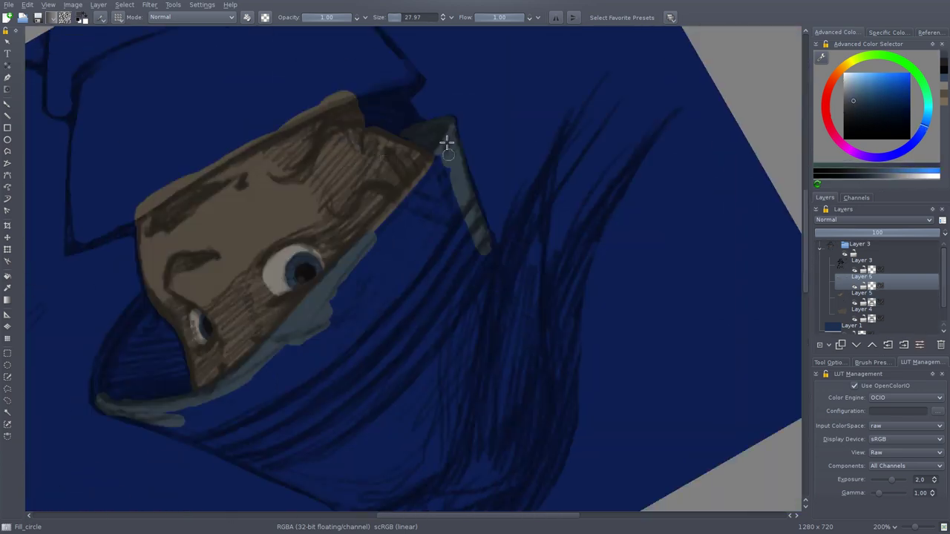
pyautogui.press('6')
pyautogui.moveTo(371, 267)
pyautogui.mouseDown()
pyautogui.moveTo(349, 174)
pyautogui.moveTo(404, 334)
pyautogui.mouseUp()
pyautogui.press('6')
pyautogui.press('4')
pyautogui.press('4')
pyautogui.press('4')
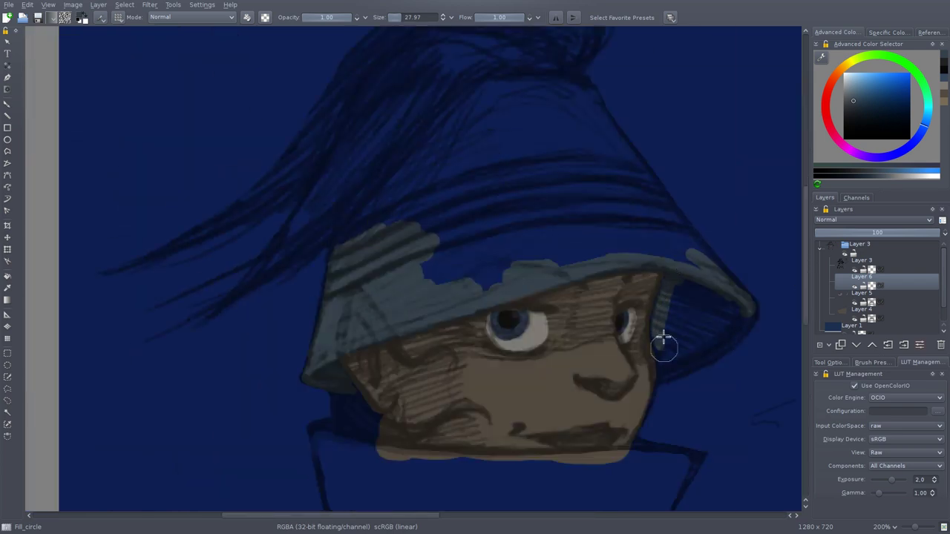
# - Fill the right side and top of the hat with grey-blue
pyautogui.press('6')
pyautogui.press('6')
pyautogui.moveTo(651, 462); pyautogui.dragTo(655, 383)
pyautogui.moveTo(645, 191)
pyautogui.mouseDown()
pyautogui.moveTo(646, 294)
pyautogui.moveTo(665, 386)
pyautogui.mouseUp()
pyautogui.press('6')
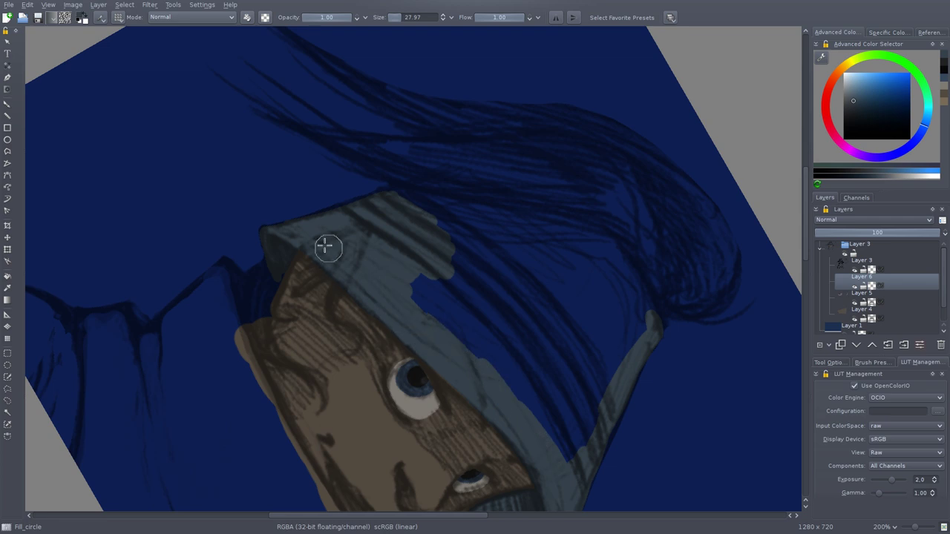
pyautogui.press('5')
pyautogui.moveTo(512, 185)
pyautogui.mouseDown()
pyautogui.moveTo(567, 159)
pyautogui.moveTo(494, 101)
pyautogui.moveTo(359, 279)
pyautogui.mouseUp()
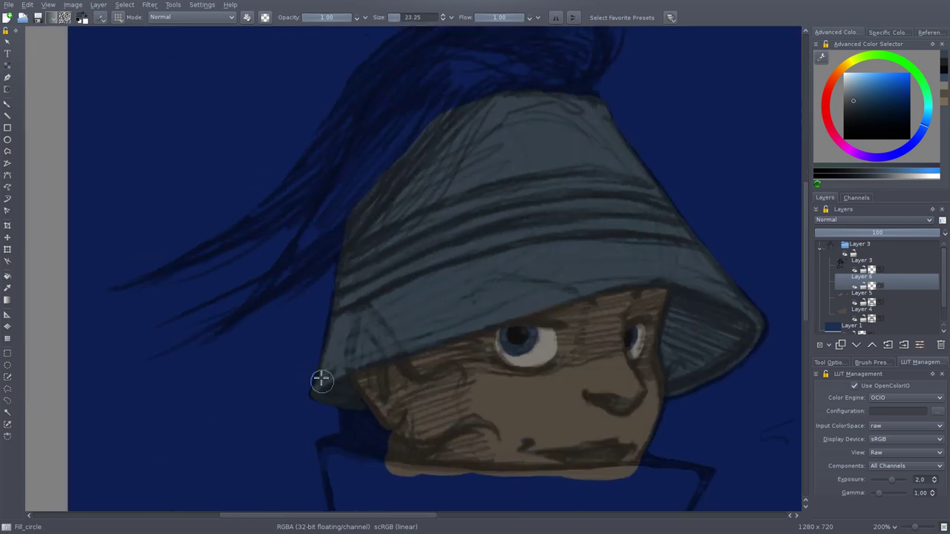
pyautogui.scroll(3, 320, 377)
# - Add Layer 7 and paint dark brown hair along the top of the hat
pyautogui.press('Insert')
pyautogui.click(831, 83)
pyautogui.moveTo(460, 160); pyautogui.dragTo(423, 209)
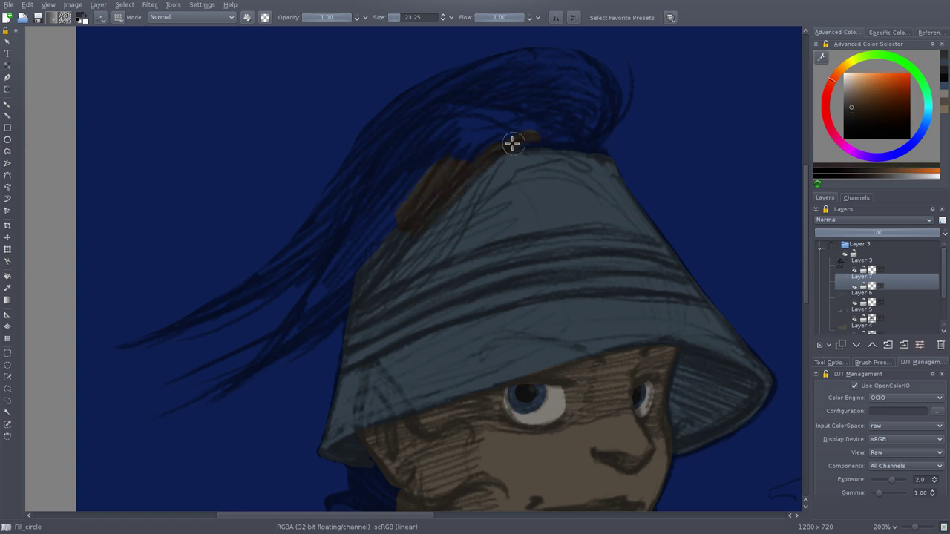
pyautogui.press('6')
pyautogui.press('6')
pyautogui.press('6')
pyautogui.press('4')
pyautogui.press('4')
pyautogui.press('4')
pyautogui.press('6')
pyautogui.press('6')
pyautogui.press('6')
pyautogui.press('6')
pyautogui.press('6')
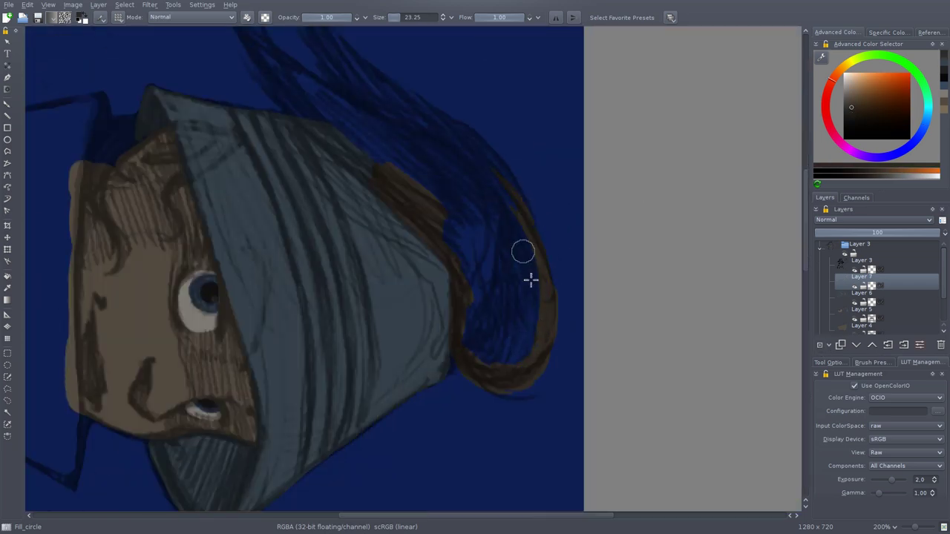
pyautogui.press('4')
pyautogui.press('4')
pyautogui.press('4')
pyautogui.press('4')
pyautogui.press('4')
pyautogui.press('6')
pyautogui.press('6')
pyautogui.press('6')
pyautogui.press('6')
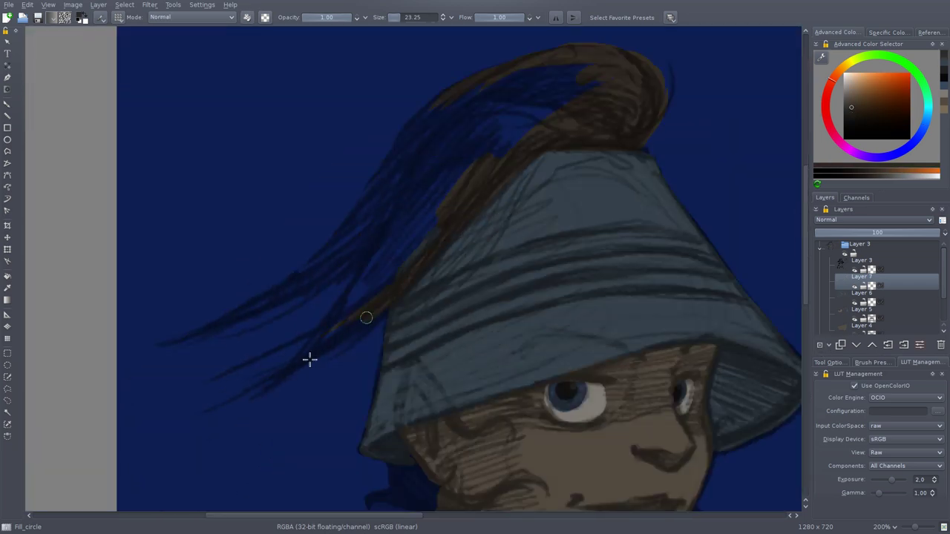
# - Paint flowing brown hair strands down the side and dark curls across the face
pyautogui.press('4')
pyautogui.press('4')
pyautogui.press('4')
pyautogui.moveTo(374, 208); pyautogui.dragTo(392, 373)
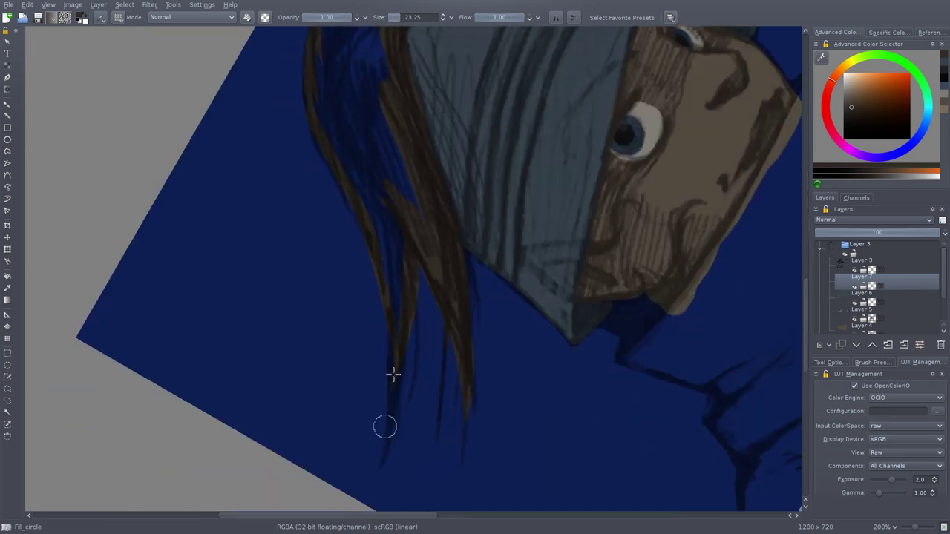
pyautogui.moveTo(392, 311); pyautogui.dragTo(341, 215)
pyautogui.press('6')
pyautogui.press('6')
pyautogui.press('6')
pyautogui.press('4')
pyautogui.press('4')
pyautogui.press('4')
pyautogui.moveTo(479, 317)
pyautogui.mouseDown()
pyautogui.moveTo(530, 380)
pyautogui.moveTo(445, 234)
pyautogui.mouseUp()
pyautogui.press('+')
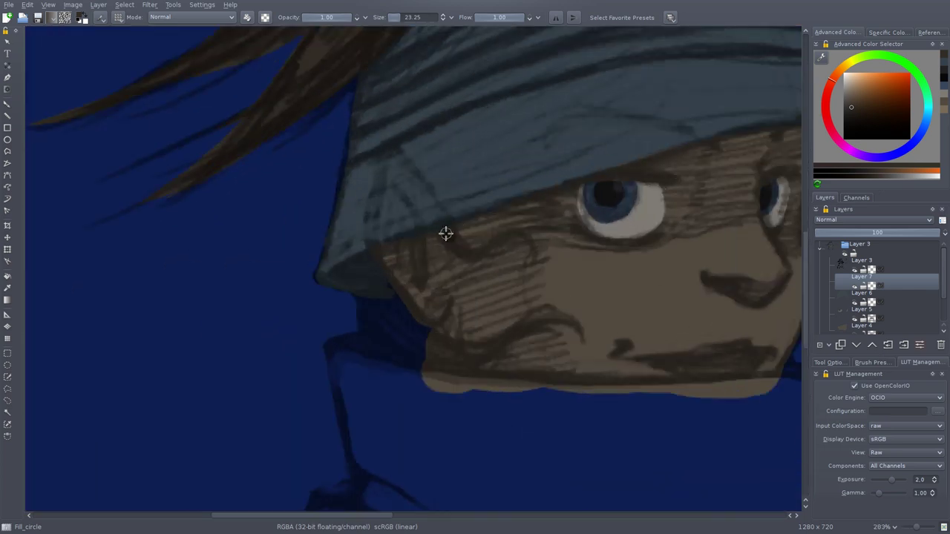
pyautogui.press('6')
pyautogui.press('6')
pyautogui.moveTo(460, 273); pyautogui.dragTo(491, 362)
pyautogui.moveTo(350, 321); pyautogui.dragTo(425, 398)
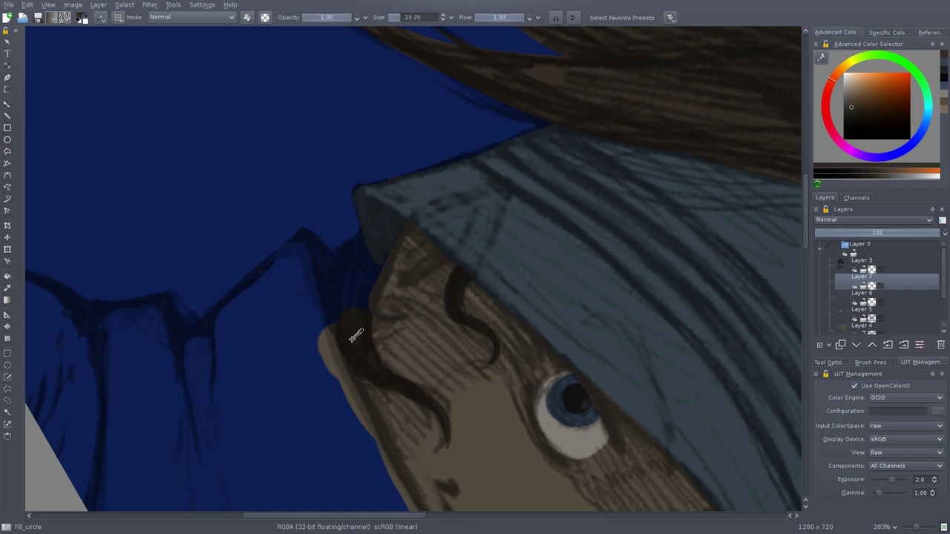
pyautogui.press('4')
pyautogui.press('4')
# - Dab grey-blue on the collar left of the face and return to the hat layer
pyautogui.keyDown('ctrl'); pyautogui.click(572, 136); pyautogui.keyUp('ctrl')
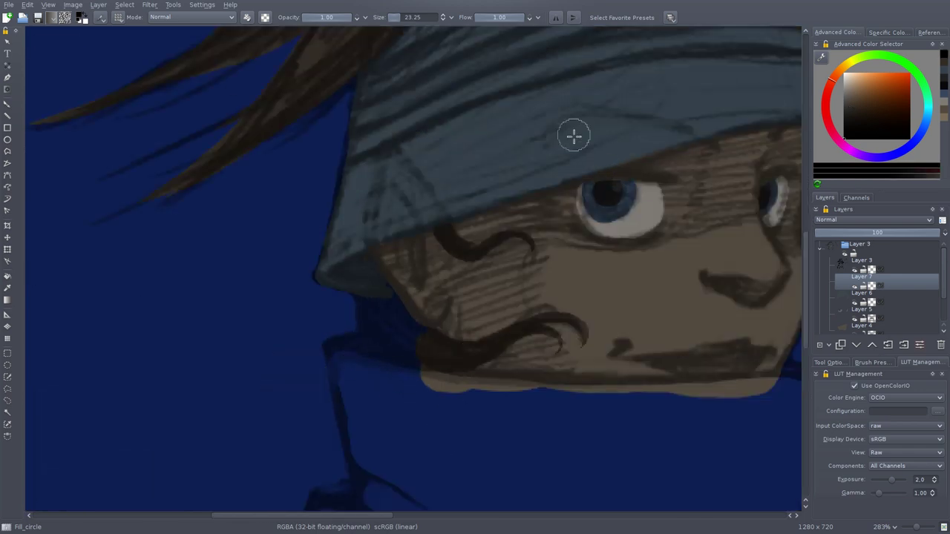
pyautogui.press('6')
pyautogui.press('6')
pyautogui.moveTo(291, 316); pyautogui.dragTo(302, 271)
pyautogui.press('pagedown')
pyautogui.scroll(-3, 375, 176)
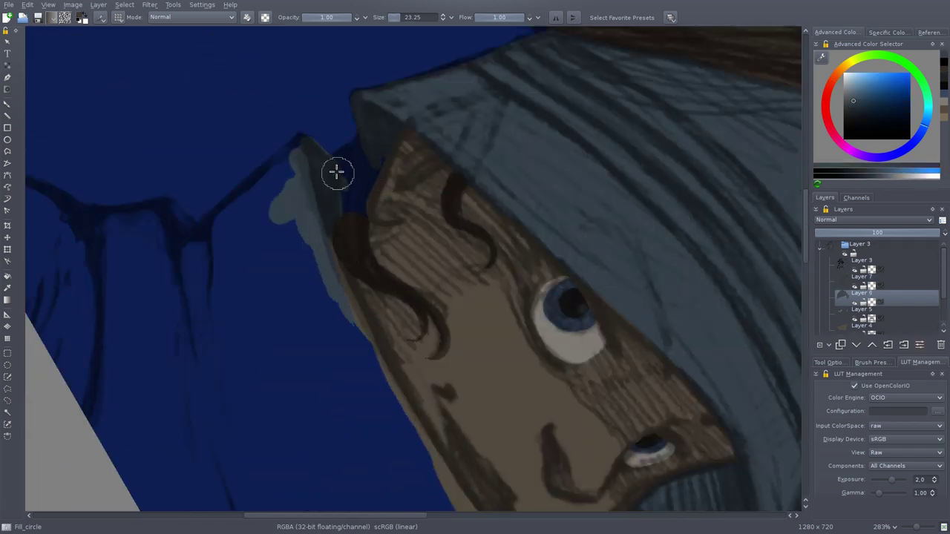
# - Paint grey-blue highlights along the collar's left edge
pyautogui.press('4')
pyautogui.press('4')
pyautogui.moveTo(223, 282)
pyautogui.mouseDown()
pyautogui.moveTo(259, 335)
pyautogui.moveTo(282, 430)
pyautogui.mouseUp()
pyautogui.press('6')
pyautogui.press('6')
pyautogui.moveTo(275, 215)
pyautogui.mouseDown()
pyautogui.moveTo(296, 242)
pyautogui.moveTo(216, 116)
pyautogui.mouseUp()
pyautogui.press('6')
pyautogui.press('4')
pyautogui.press('6')
pyautogui.press('6')
pyautogui.press('6')
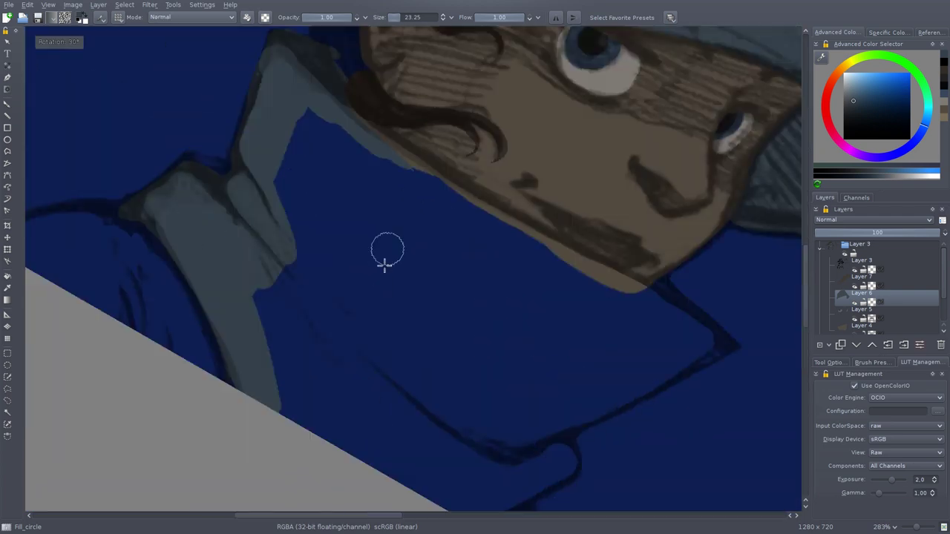
pyautogui.press('6')
pyautogui.press('6')
pyautogui.press('6')
pyautogui.press('5')
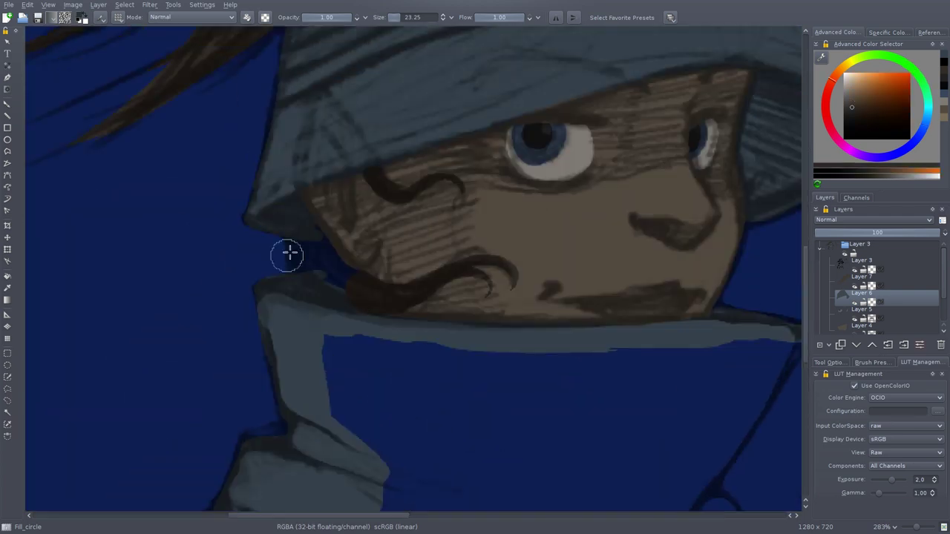
# - Pick the grey-blue collar colour and return to the hat-and-collar layer
pyautogui.press('pageup')
pyautogui.press('6')
pyautogui.press('6')
pyautogui.press('6')
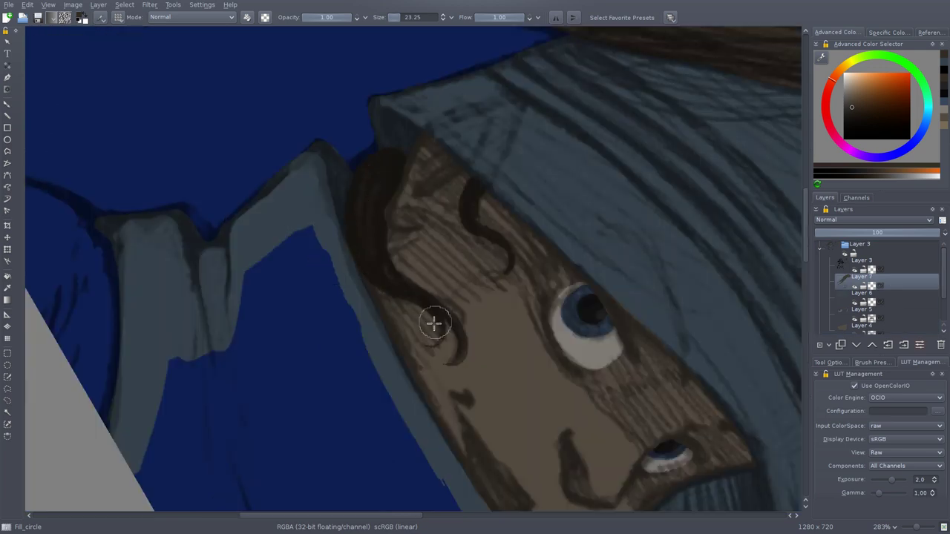
pyautogui.press('5')
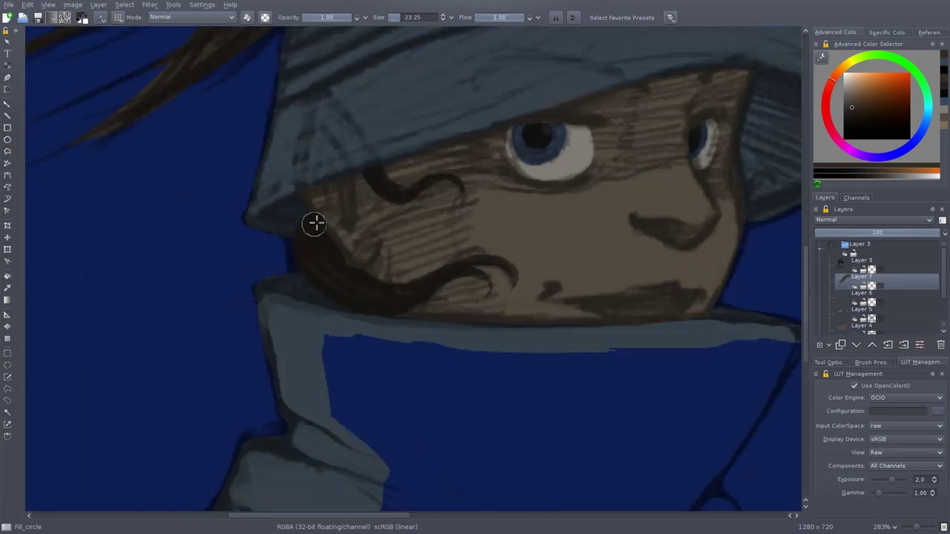
pyautogui.press('pageup')
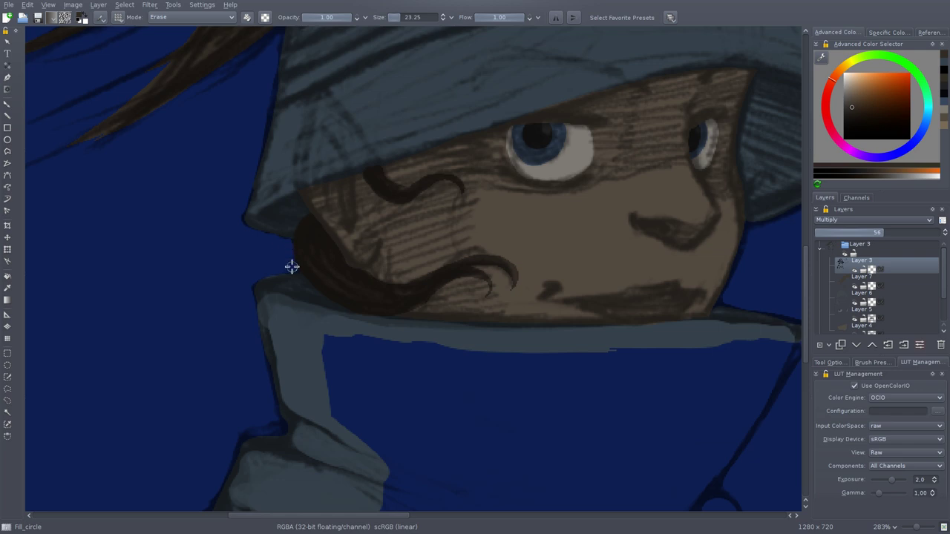
pyautogui.keyDown('ctrl'); pyautogui.click(322, 365); pyautogui.keyUp('ctrl')
pyautogui.press('e')
pyautogui.press('pagedown')
pyautogui.press('pagedown')
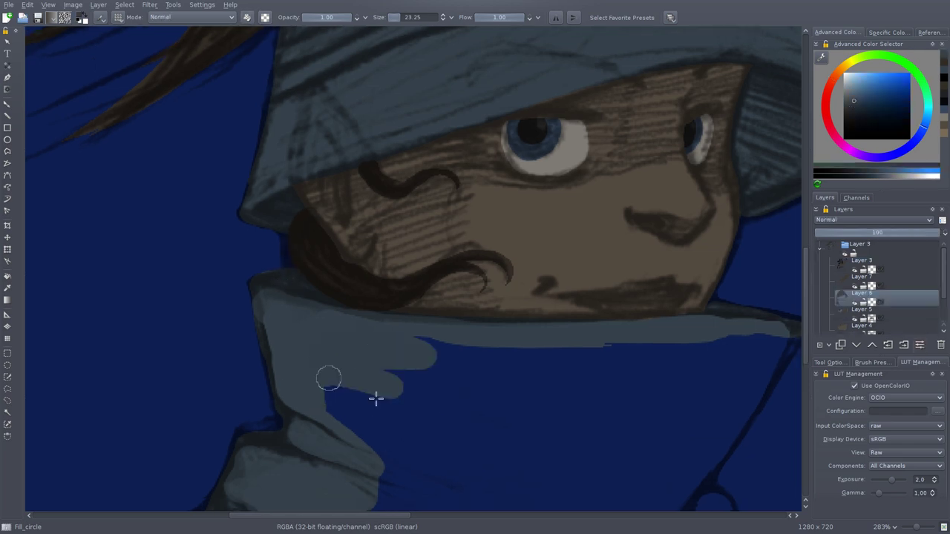
# - Paint grey down the collar's right edge and bottom, filling the blue gap with a larger brush
pyautogui.moveTo(329, 378)
pyautogui.mouseDown()
pyautogui.moveTo(691, 286)
pyautogui.moveTo(653, 371)
pyautogui.mouseUp()
pyautogui.scroll(-3, 638, 349)
pyautogui.moveTo(622, 324); pyautogui.dragTo(615, 403)
pyautogui.scroll(-1, 615, 403)
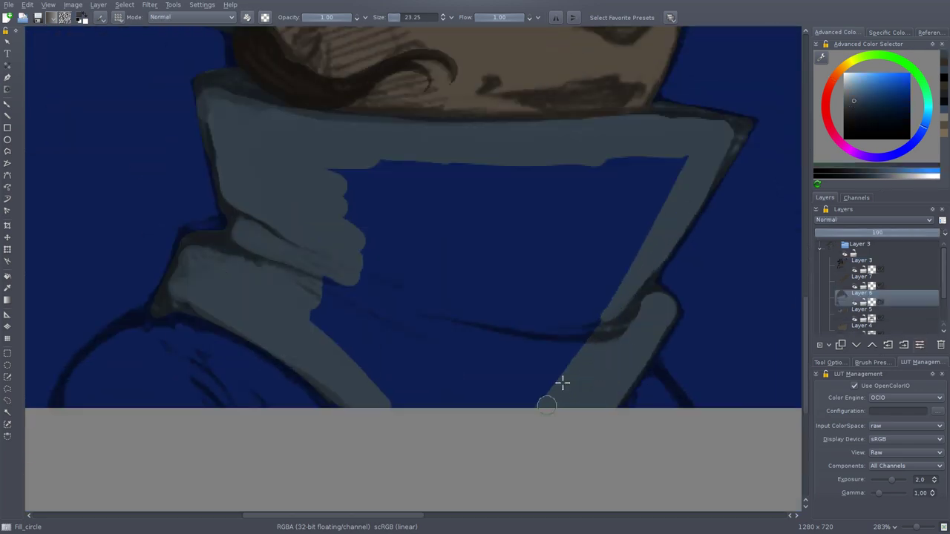
pyautogui.moveTo(562, 381); pyautogui.dragTo(326, 311)
pyautogui.press(']')
pyautogui.press(']')
pyautogui.press(']')
pyautogui.moveTo(665, 175)
pyautogui.mouseDown()
pyautogui.moveTo(509, 282)
pyautogui.moveTo(351, 252)
pyautogui.mouseUp()
# - Paint the coat orange-brown, erase the stray collar outline, and add a new empty layer
pyautogui.scroll(-6, 392, 282)
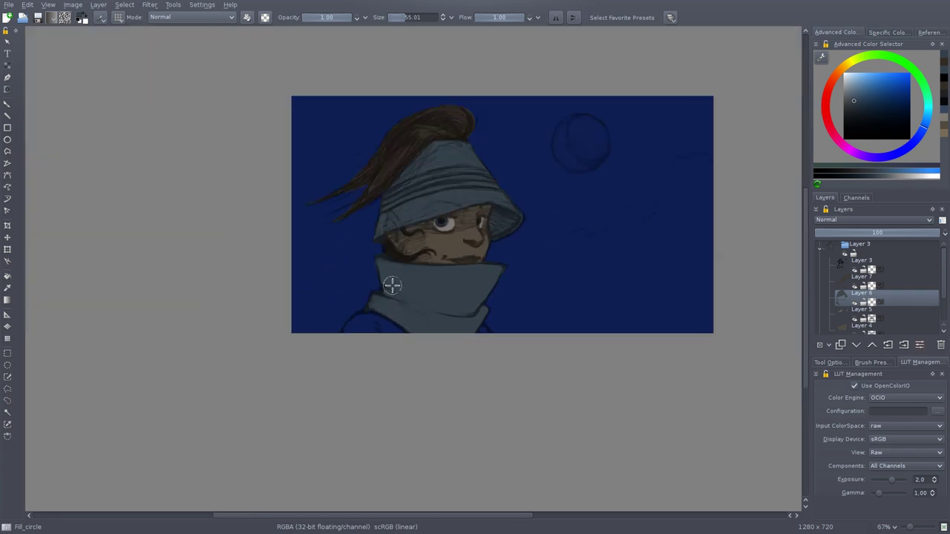
pyautogui.scroll(4, 474, 371)
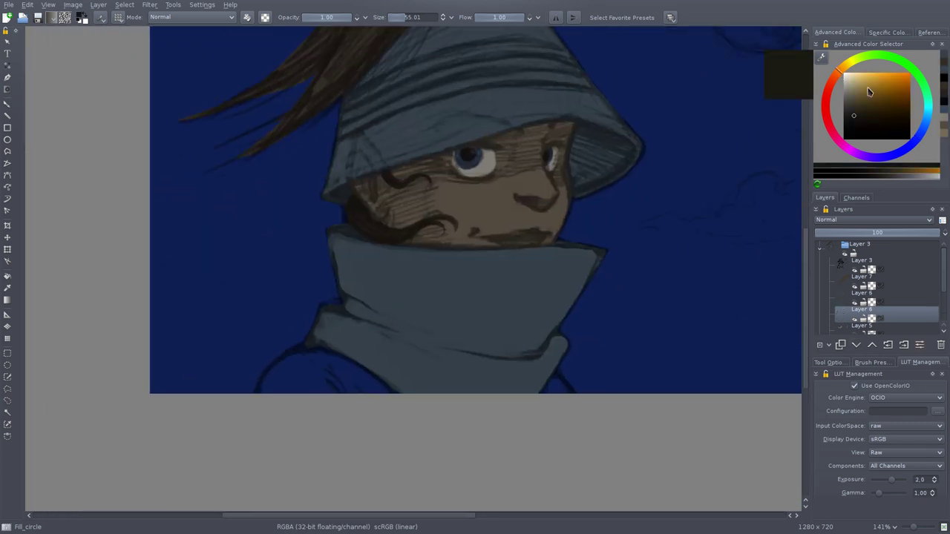
pyautogui.click(865, 95)
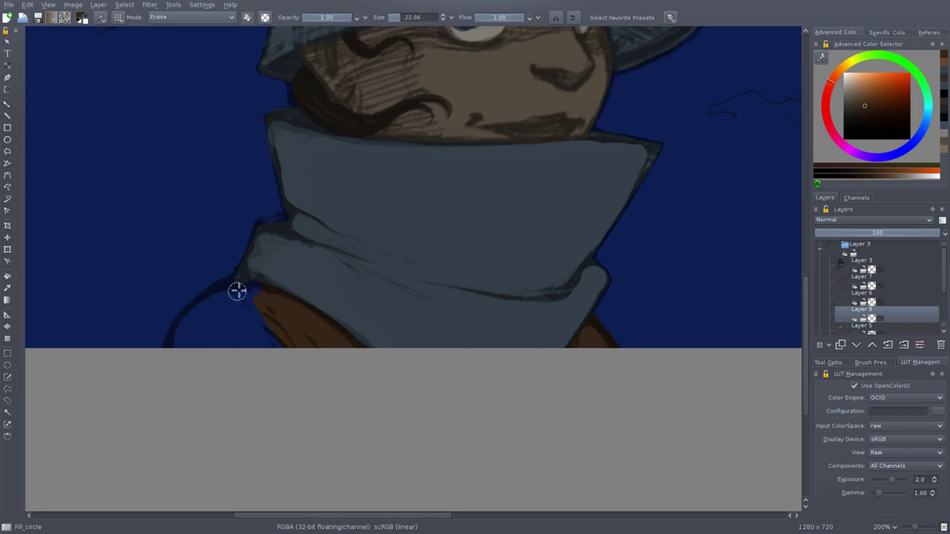
pyautogui.press('e')
pyautogui.moveTo(237, 291); pyautogui.dragTo(279, 347)
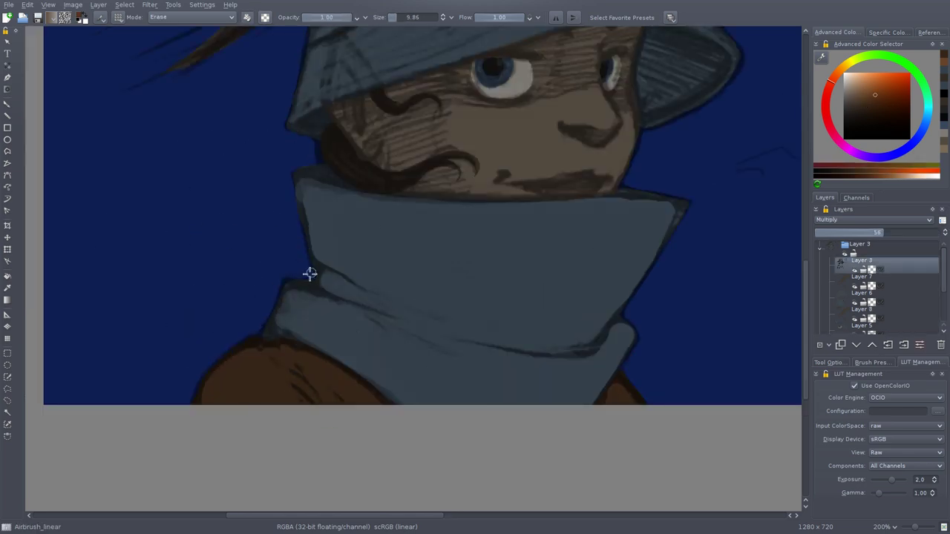
pyautogui.scroll(-1, 311, 223)
pyautogui.scroll(-1, 475, 215)
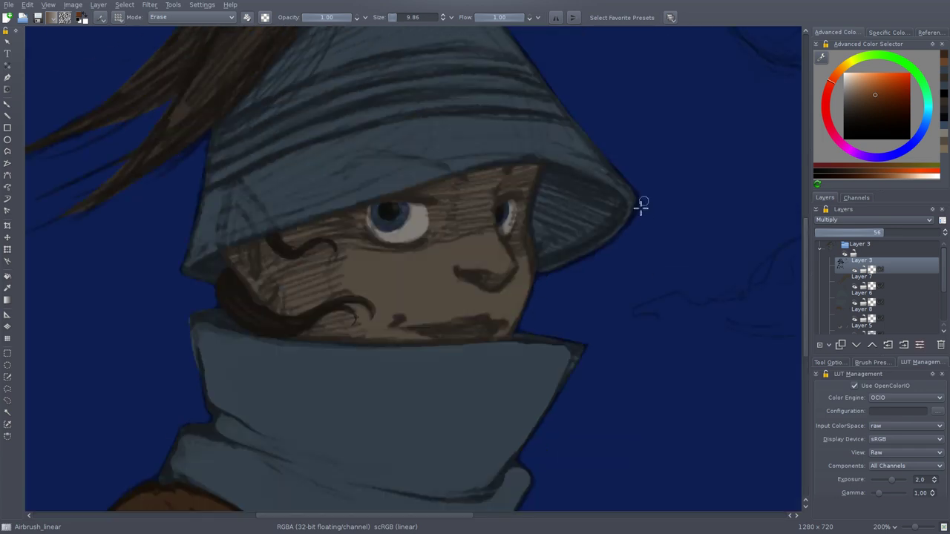
pyautogui.scroll(-2, 519, 237)
pyautogui.press('Insert')
# - Fill the moon circle with khaki using a solid round brush
pyautogui.press('e')
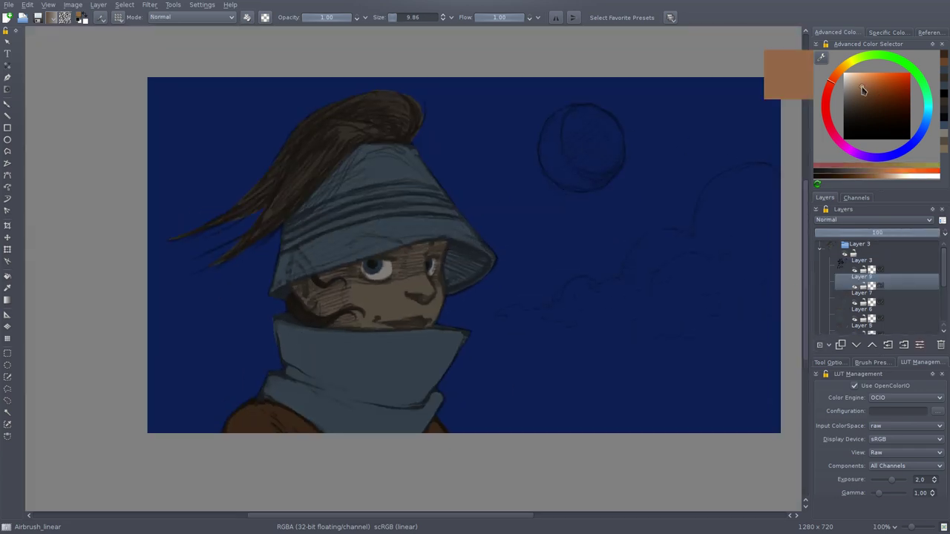
pyautogui.moveTo(853, 89); pyautogui.dragTo(852, 95)
pyautogui.press('/')
pyautogui.moveTo(589, 142); pyautogui.dragTo(578, 109)
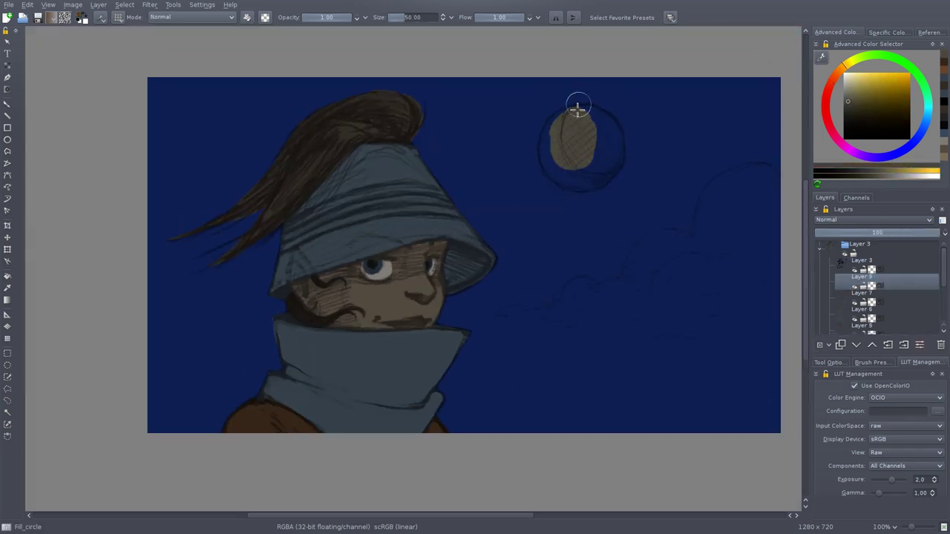
pyautogui.moveTo(585, 182); pyautogui.dragTo(552, 139)
# - Paint the cloud light blue-grey, then recolour it a darker lavender-grey and zoom out
pyautogui.moveTo(924, 122); pyautogui.dragTo(919, 138)
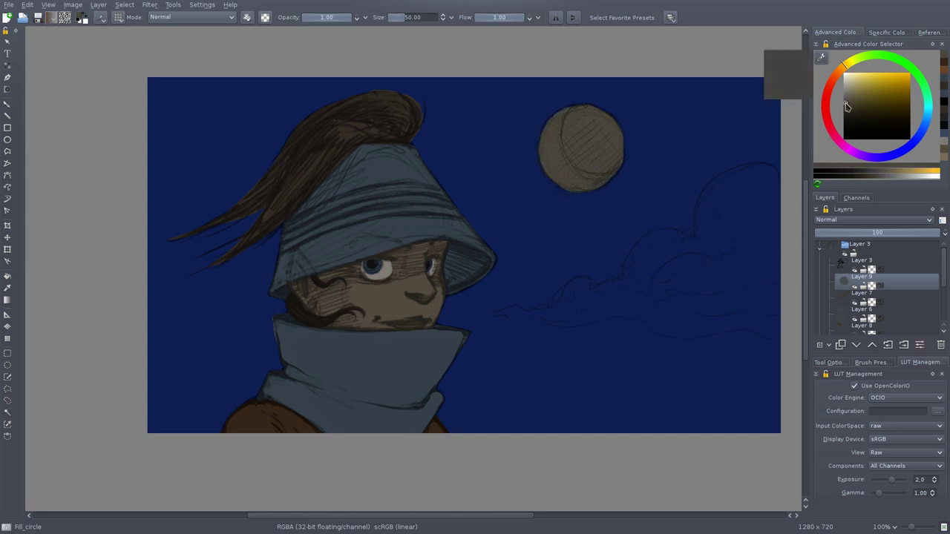
pyautogui.click(852, 91)
pyautogui.press('e')
pyautogui.moveTo(730, 221)
pyautogui.mouseDown()
pyautogui.moveTo(761, 227)
pyautogui.moveTo(764, 193)
pyautogui.moveTo(569, 298)
pyautogui.moveTo(434, 288)
pyautogui.mouseUp()
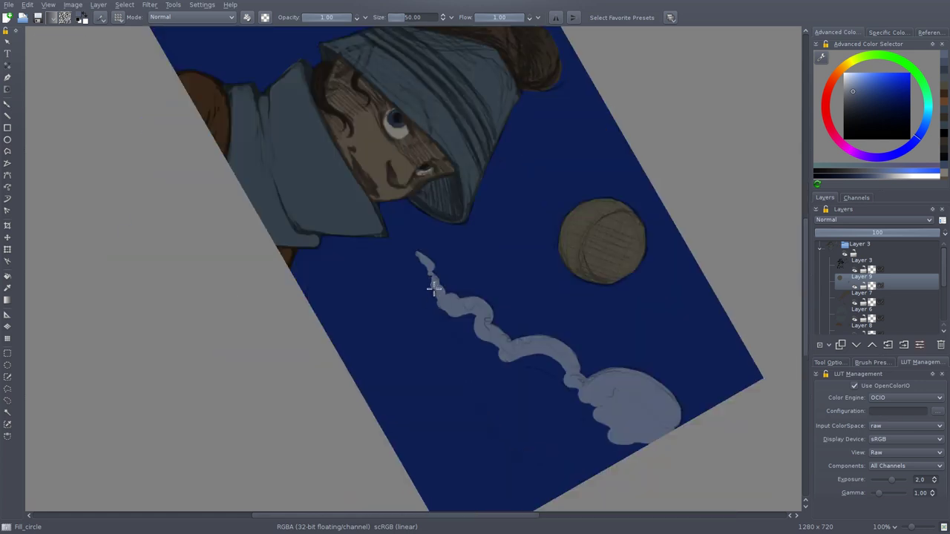
pyautogui.moveTo(476, 342)
pyautogui.mouseDown()
pyautogui.moveTo(488, 438)
pyautogui.moveTo(530, 501)
pyautogui.moveTo(589, 463)
pyautogui.mouseUp()
pyautogui.press('5')
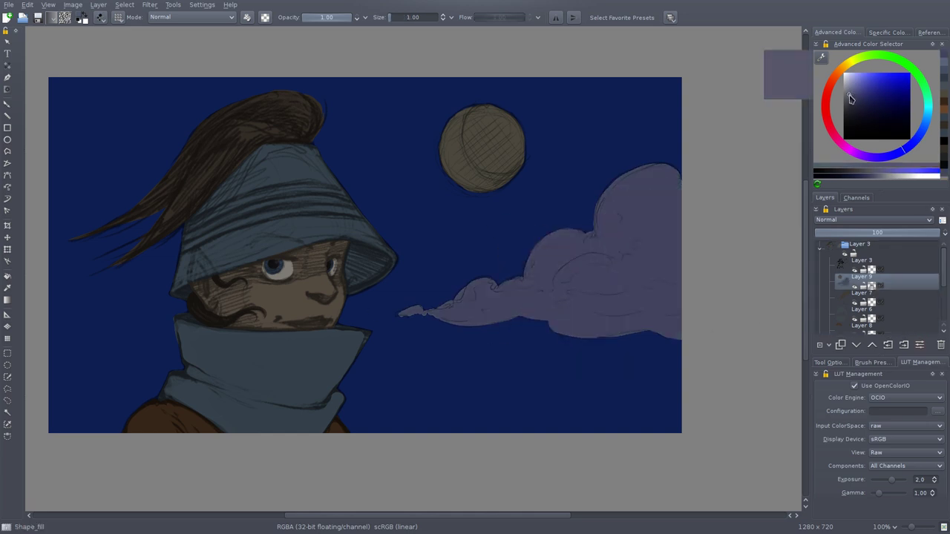
pyautogui.click(848, 103)
pyautogui.hotkey('shift', 'BackSpace')
pyautogui.click(855, 106)
pyautogui.press('-')
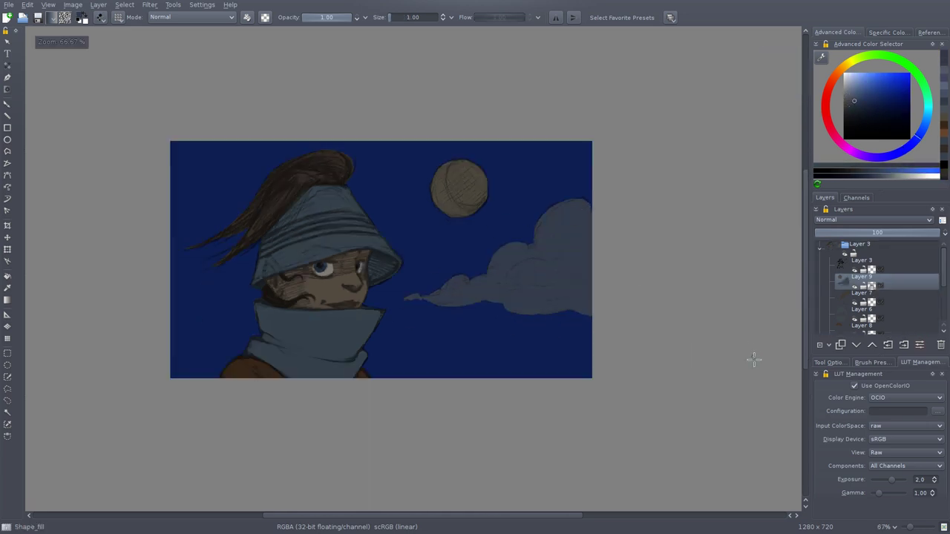
# - On Layer 11, airbrush a dark blue shadow under the hat brim with the noisy airbrush
pyautogui.scroll(-2, 904, 318)
pyautogui.click(904, 314)
pyautogui.press('/')
pyautogui.keyDown('ctrl'); pyautogui.click(392, 201); pyautogui.keyUp('ctrl')
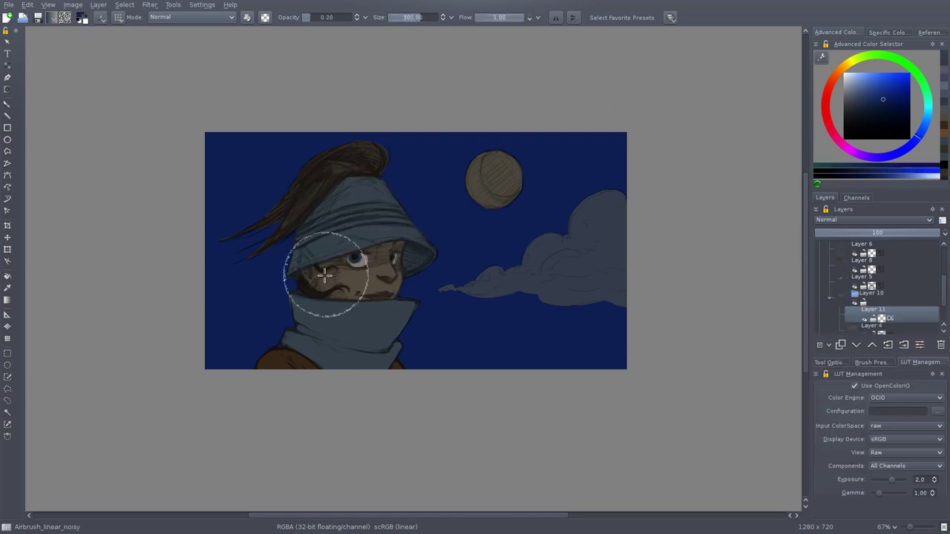
pyautogui.press('1')
pyautogui.moveTo(369, 214)
pyautogui.mouseDown()
pyautogui.moveTo(299, 255)
pyautogui.moveTo(284, 339)
pyautogui.mouseUp()
pyautogui.press('[')
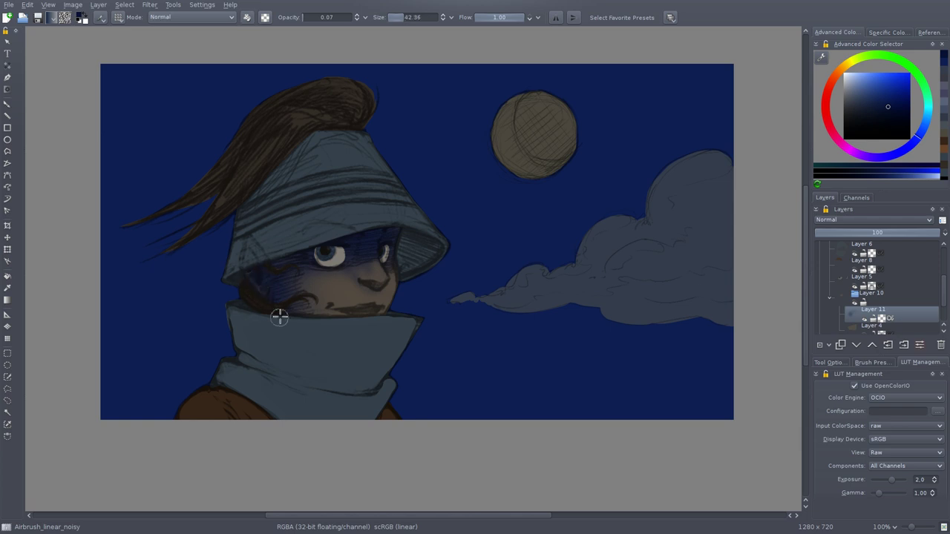
# - Add a shading group layer, enlarge the brush, and raise display exposure to 3.0
pyautogui.press('Insert')
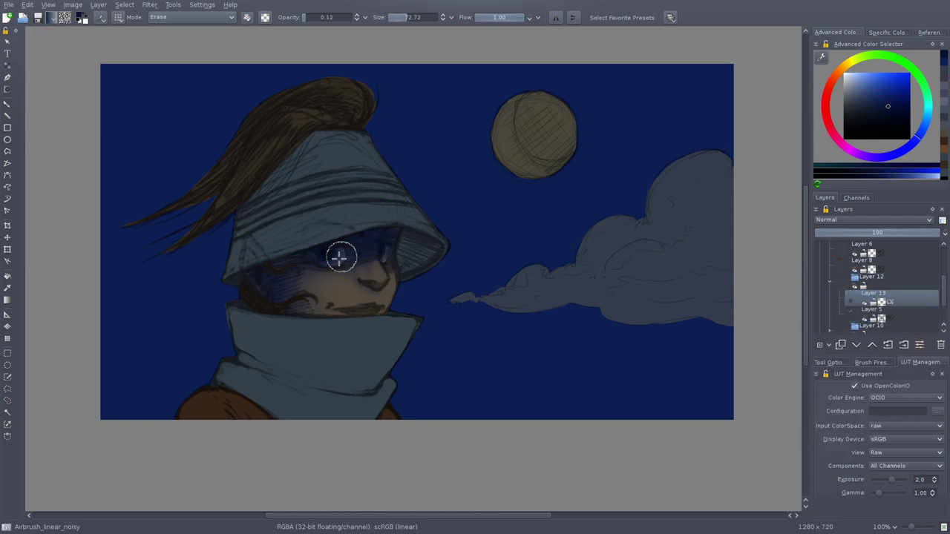
pyautogui.press('e')
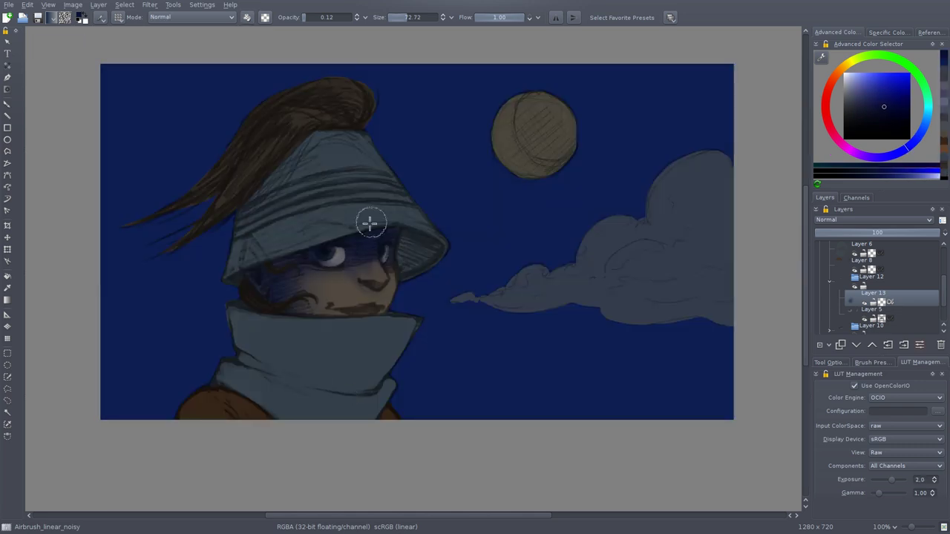
pyautogui.press('pagedown')
pyautogui.press('pagedown')
pyautogui.press('pagedown')
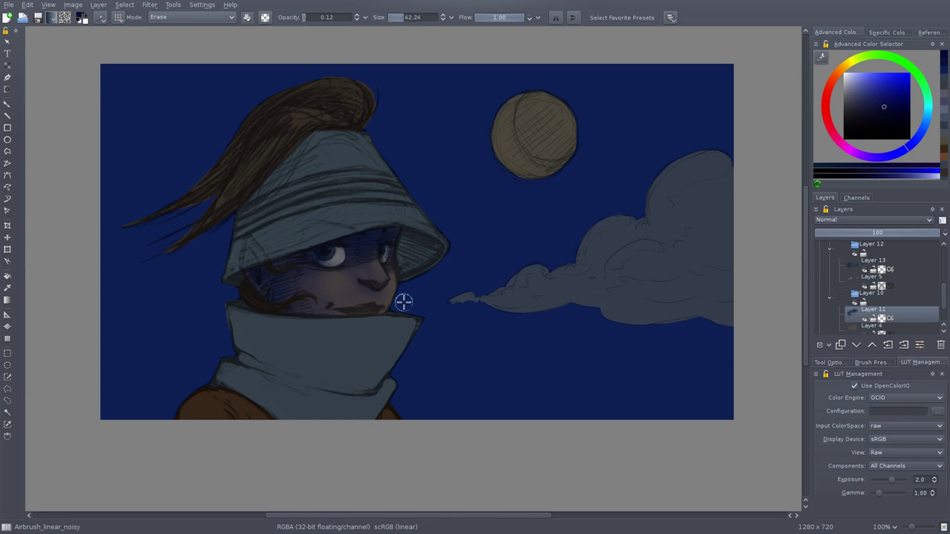
pyautogui.keyDown('shift'); pyautogui.moveTo(403, 301); pyautogui.dragTo(362, 327); pyautogui.keyUp('shift')
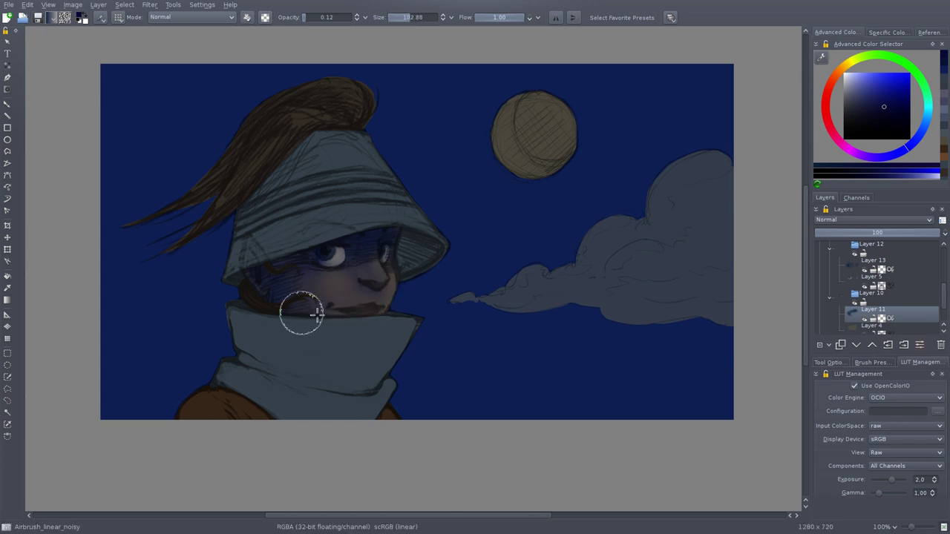
pyautogui.press('pagedown')
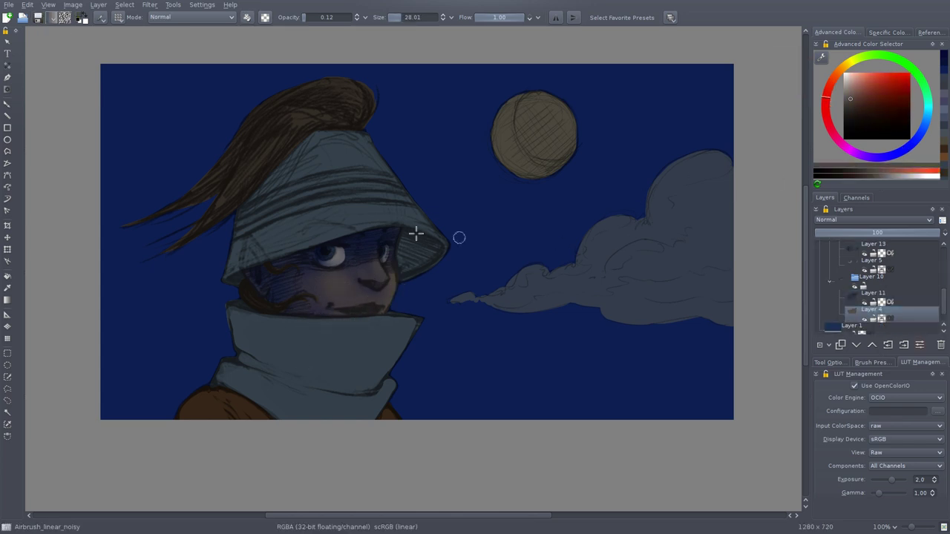
pyautogui.moveTo(417, 233); pyautogui.dragTo(445, 215)
# - Try a warm reddish tone, then set up a darker blue noisy airbrush on Layer 11
pyautogui.click(831, 95)
pyautogui.press('+')
pyautogui.press('/')
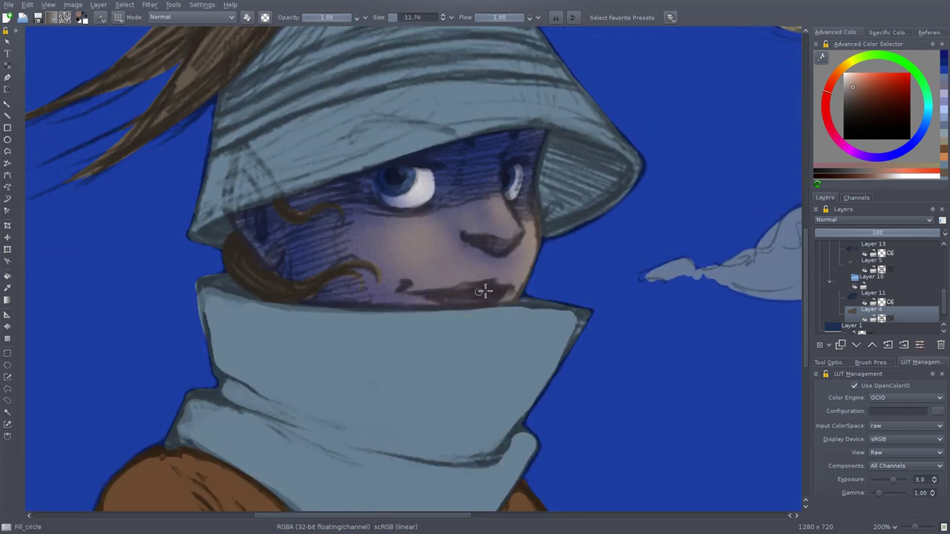
pyautogui.moveTo(473, 285)
pyautogui.keyDown('shift'); pyautogui.mouseDown()
pyautogui.moveTo(388, 312)
pyautogui.moveTo(452, 282)
pyautogui.mouseUp(); pyautogui.keyUp('shift')
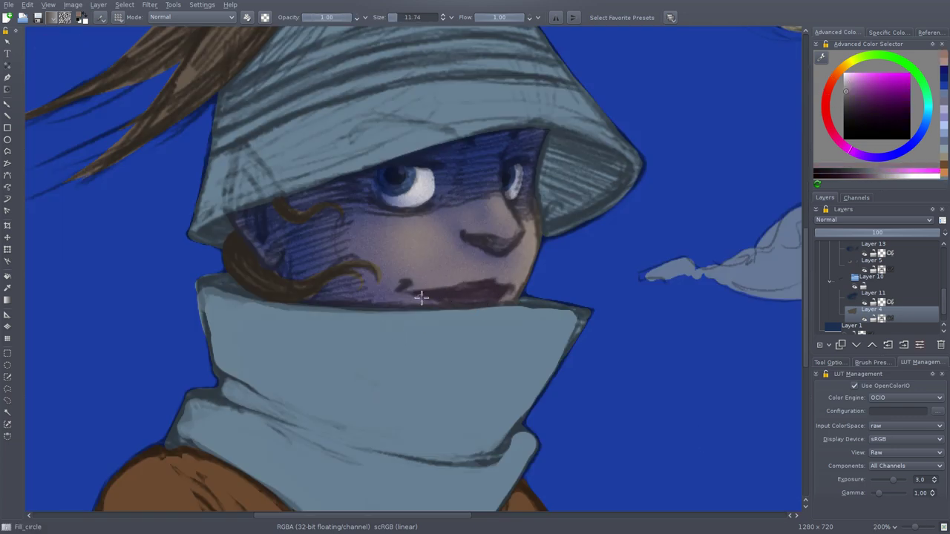
pyautogui.press('pageup')
pyautogui.keyDown('ctrl'); pyautogui.click(474, 178); pyautogui.keyUp('ctrl')
pyautogui.press('/')
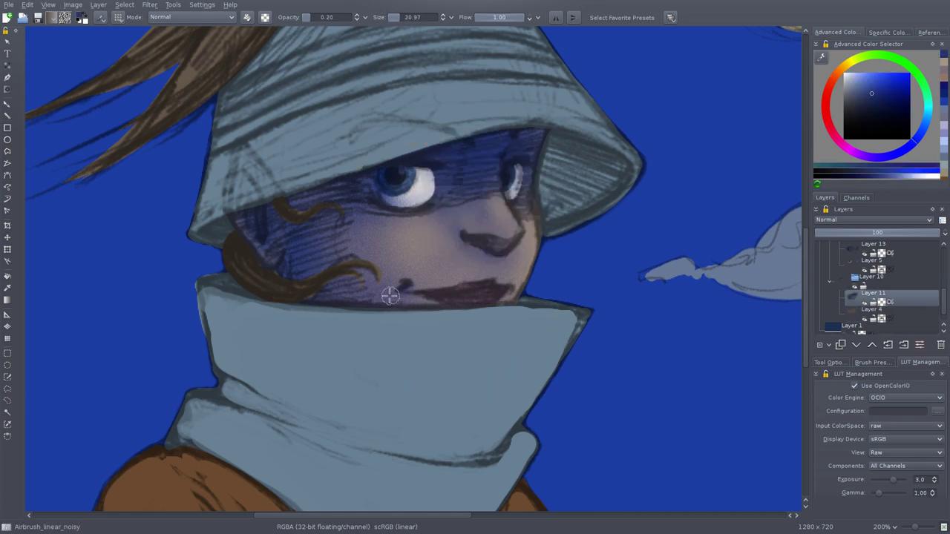
pyautogui.keyDown('ctrl'); pyautogui.click(400, 292); pyautogui.keyUp('ctrl')
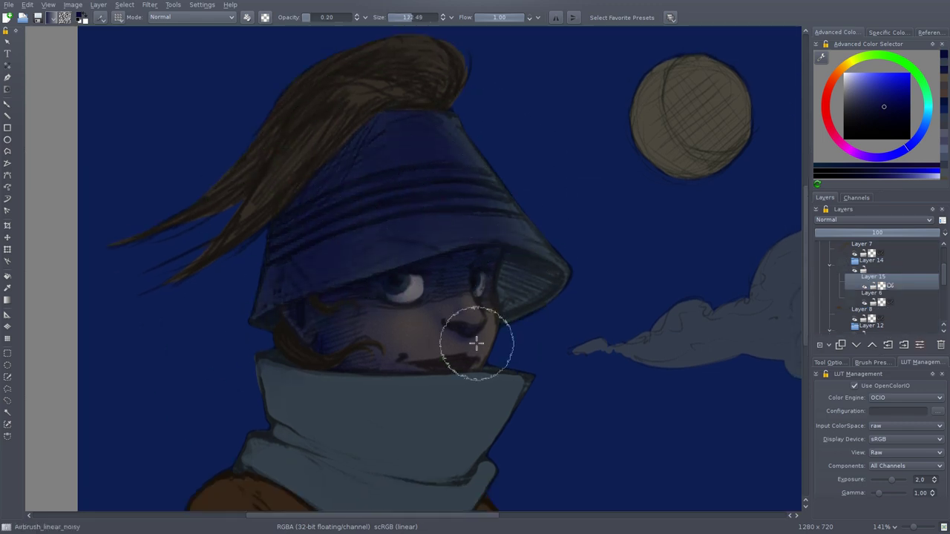
# - On Layer 15, airbrush the hat a darker blue with a smaller brush, lightly erasing its top
pyautogui.click(887, 119)
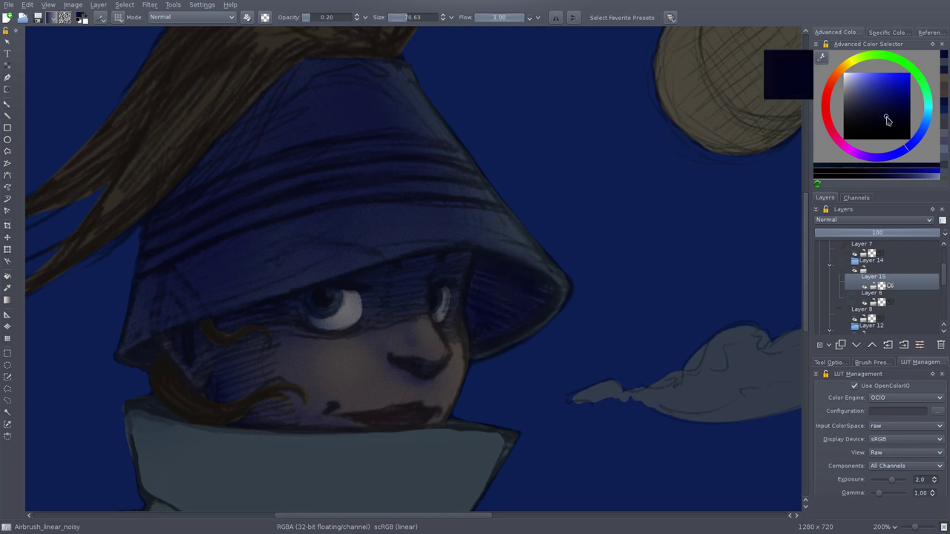
pyautogui.moveTo(476, 329); pyautogui.dragTo(128, 355)
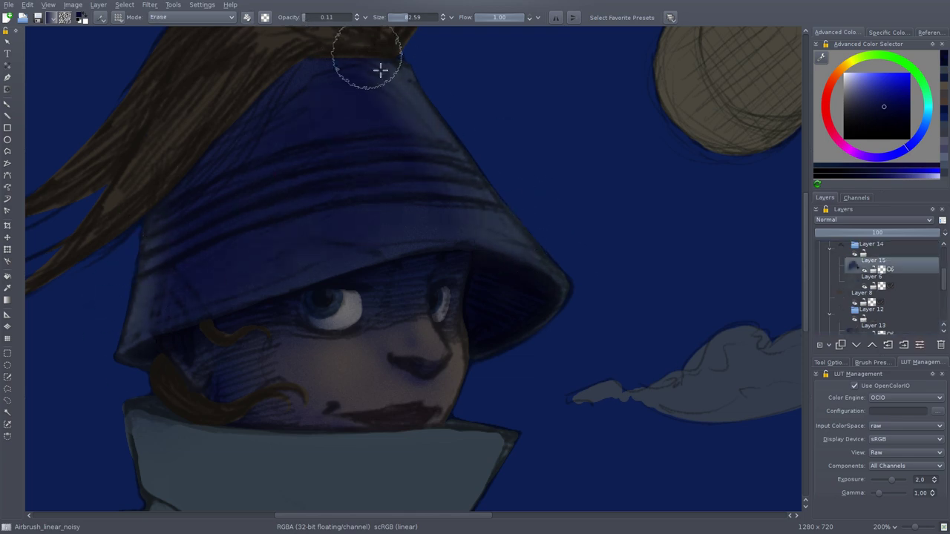
pyautogui.moveTo(379, 70); pyautogui.dragTo(303, 155)
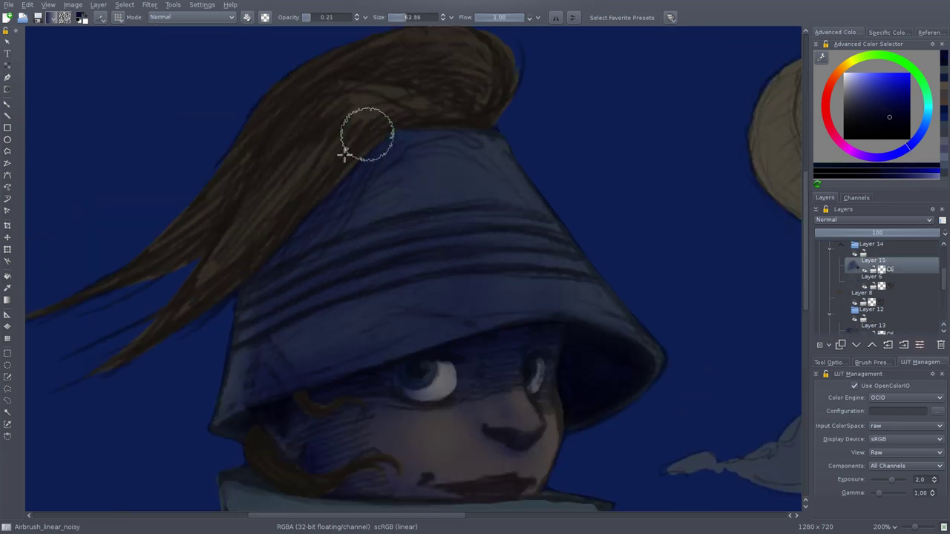
pyautogui.moveTo(276, 296); pyautogui.dragTo(477, 127)
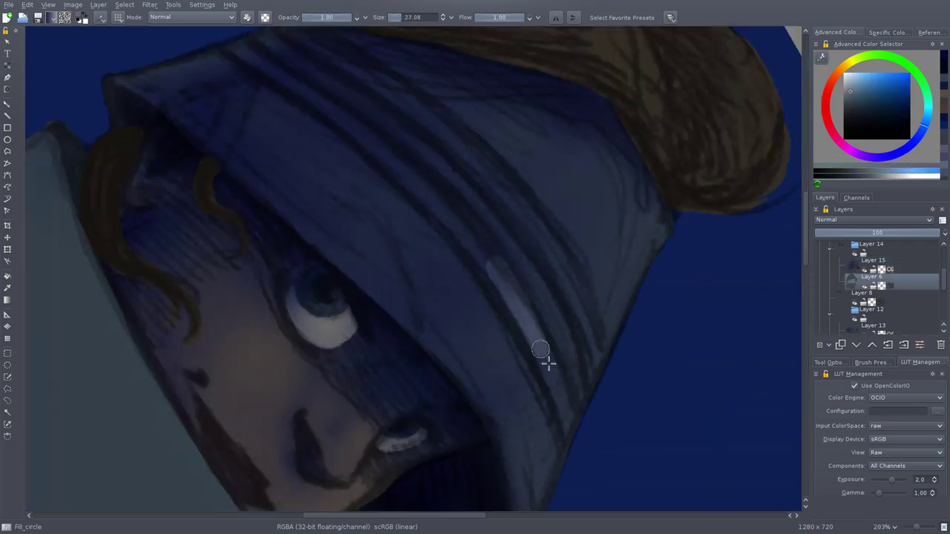
# - Paint light stripes along the hat band and airbrush the scarf and collar dark blue
pyautogui.moveTo(547, 364); pyautogui.dragTo(547, 308)
pyautogui.moveTo(494, 282); pyautogui.dragTo(564, 373)
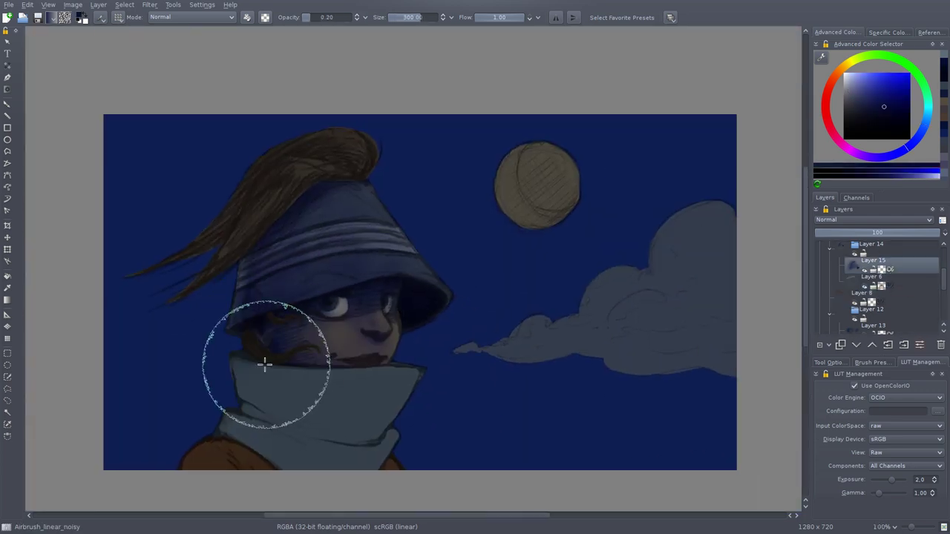
pyautogui.moveTo(264, 363)
pyautogui.mouseDown()
pyautogui.moveTo(287, 435)
pyautogui.moveTo(422, 364)
pyautogui.moveTo(353, 383)
pyautogui.mouseUp()
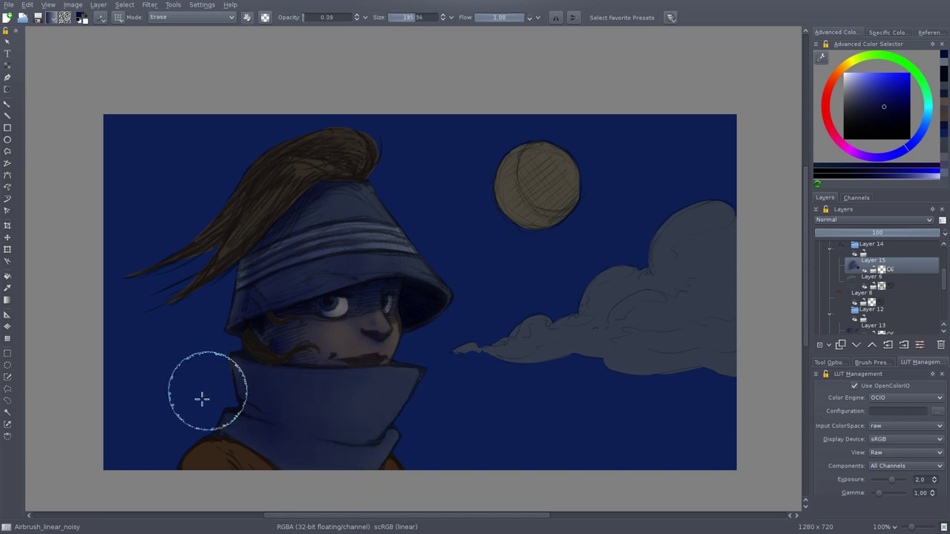
# - With a smaller brush and the previous dark blue, airbrush faint shading on the scarf
pyautogui.press('[')
pyautogui.press('[')
pyautogui.press('[')
pyautogui.keyDown('ctrl'); pyautogui.click(381, 438); pyautogui.keyUp('ctrl')
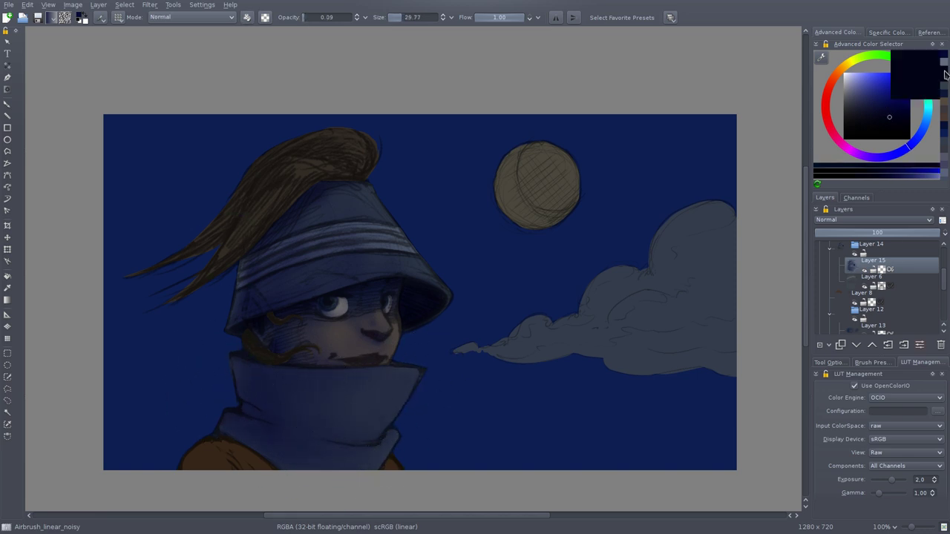
pyautogui.keyDown('ctrl'); pyautogui.click(372, 460); pyautogui.keyUp('ctrl')
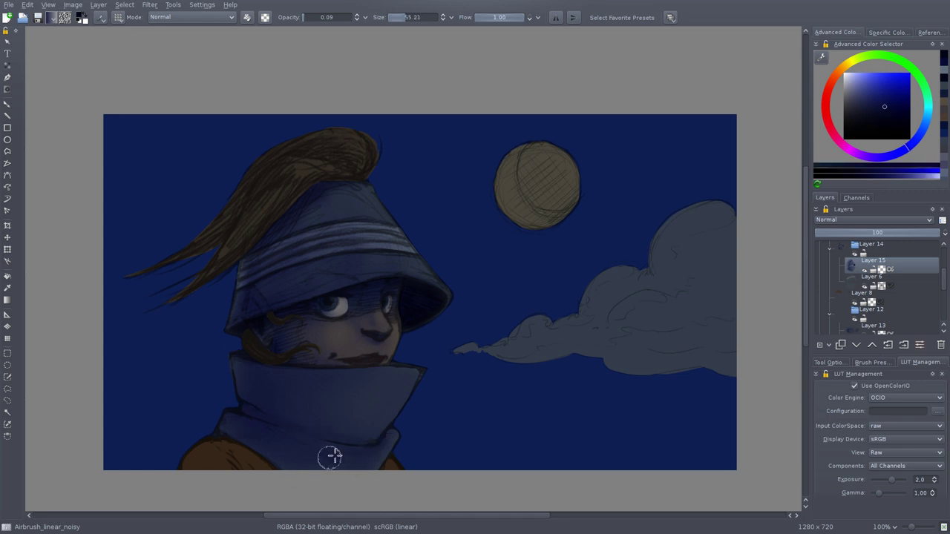
pyautogui.moveTo(331, 457); pyautogui.dragTo(350, 449)
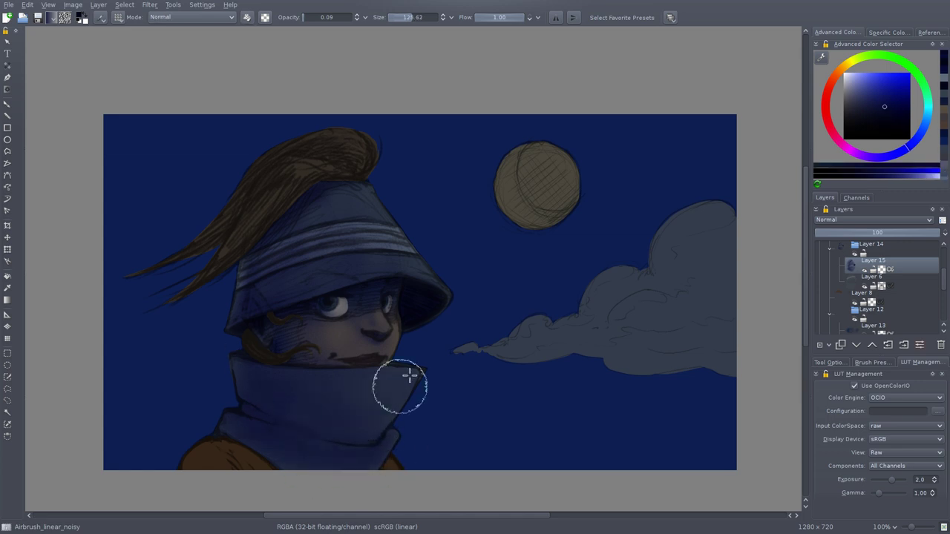
# - On a new layer, darken the hair and long strands with a darker blue at higher opacity
pyautogui.keyDown('ctrl'); pyautogui.click(227, 435); pyautogui.keyUp('ctrl')
pyautogui.moveTo(228, 435); pyautogui.dragTo(254, 396)
pyautogui.press('Insert')
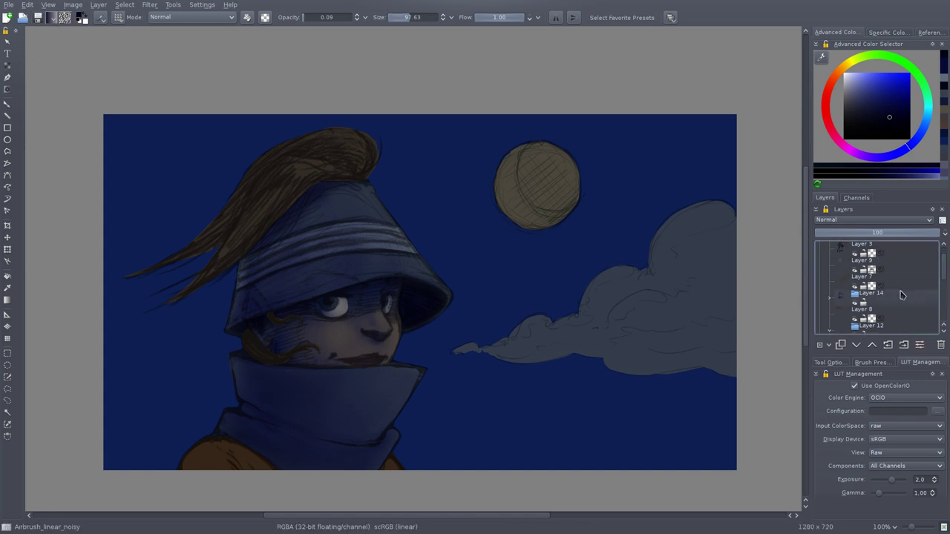
pyautogui.keyDown('ctrl'); pyautogui.click(305, 182); pyautogui.keyUp('ctrl')
pyautogui.press('o')
pyautogui.moveTo(278, 204)
pyautogui.mouseDown()
pyautogui.moveTo(276, 163)
pyautogui.moveTo(237, 193)
pyautogui.mouseUp()
pyautogui.moveTo(279, 169); pyautogui.dragTo(165, 298)
pyautogui.moveTo(291, 190)
pyautogui.mouseDown()
pyautogui.moveTo(333, 142)
pyautogui.moveTo(208, 299)
pyautogui.mouseUp()
# - Lower brush opacity and move between Layers 19, 17, 11 and 20 for more shading
pyautogui.press('e')
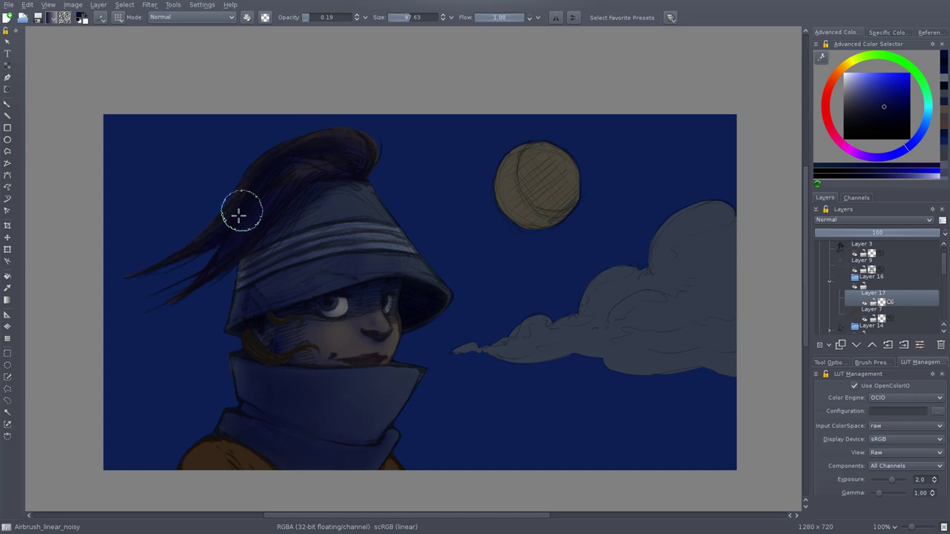
pyautogui.press('e')
pyautogui.press('o')
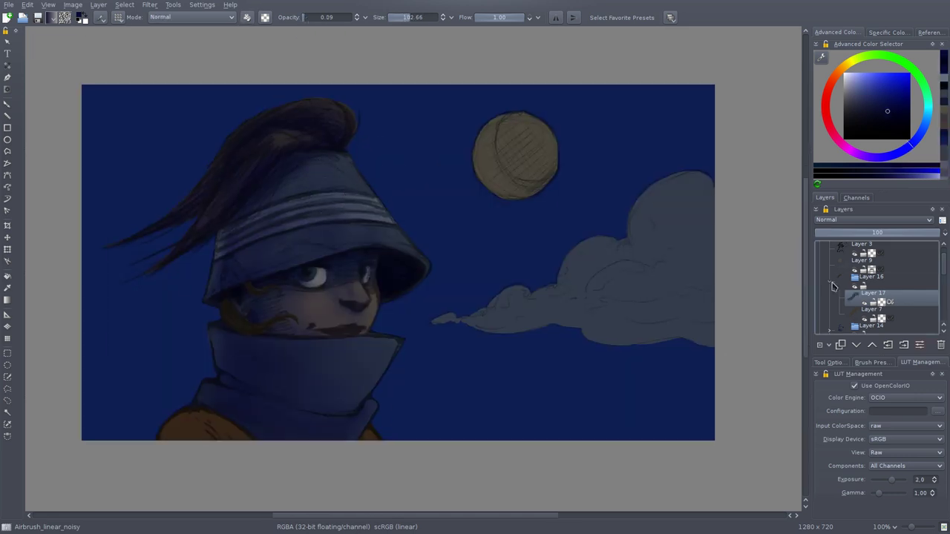
pyautogui.scroll(-2, 833, 287)
pyautogui.click(872, 276)
pyautogui.press('i')
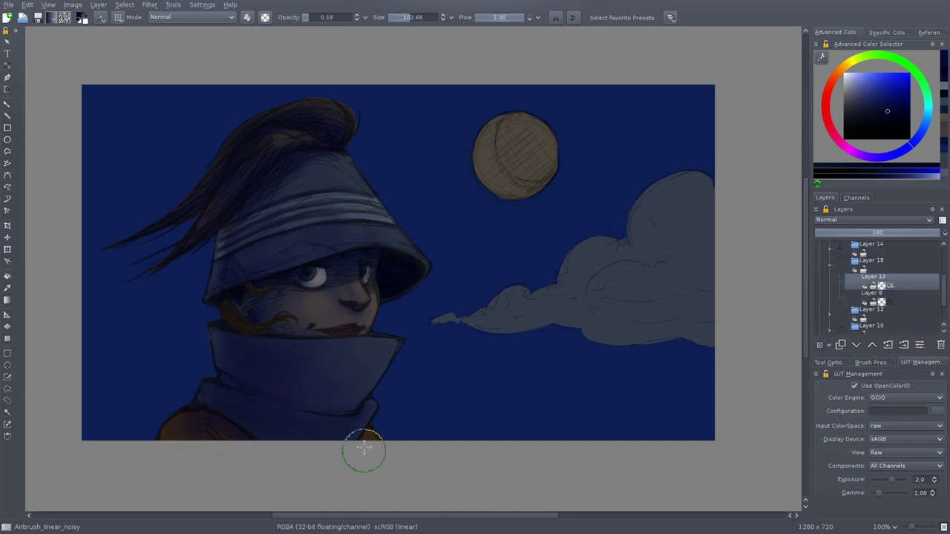
pyautogui.click(231, 301)
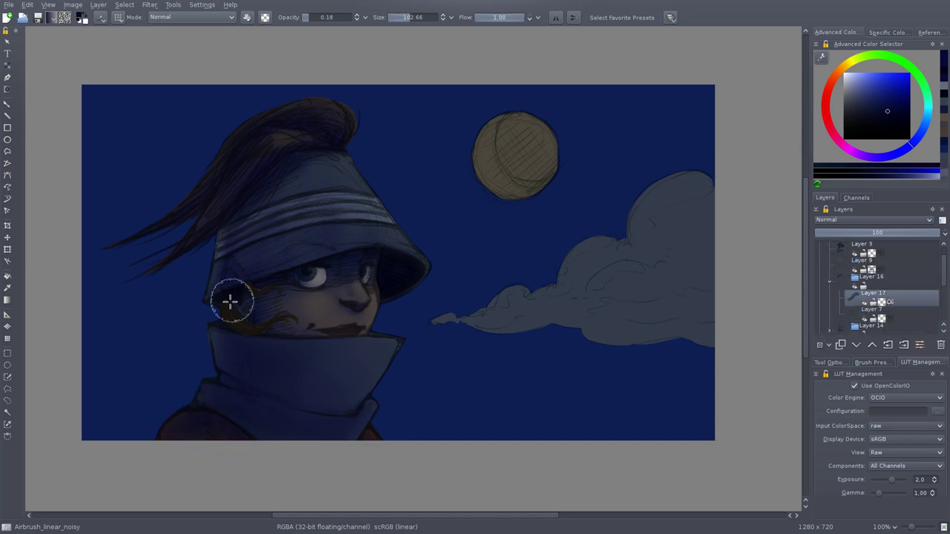
pyautogui.click(241, 318)
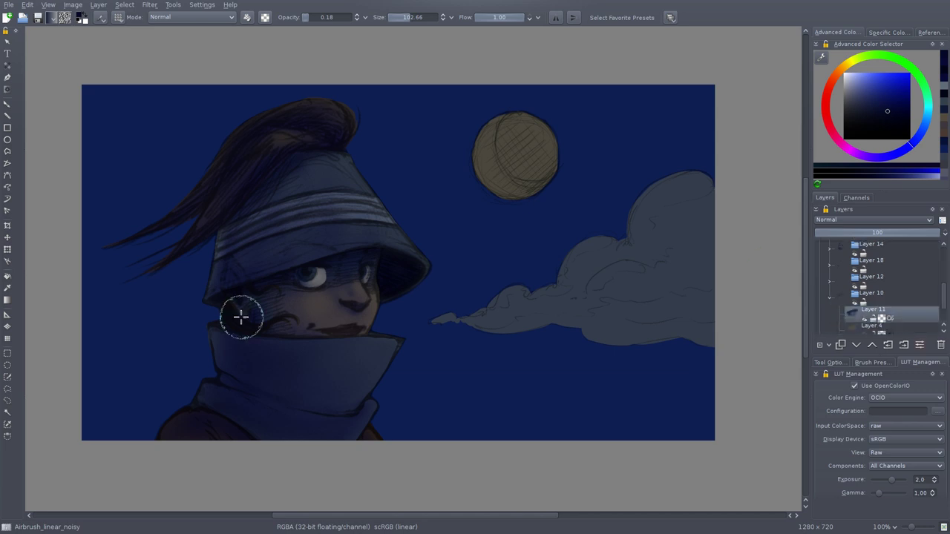
pyautogui.click(314, 397)
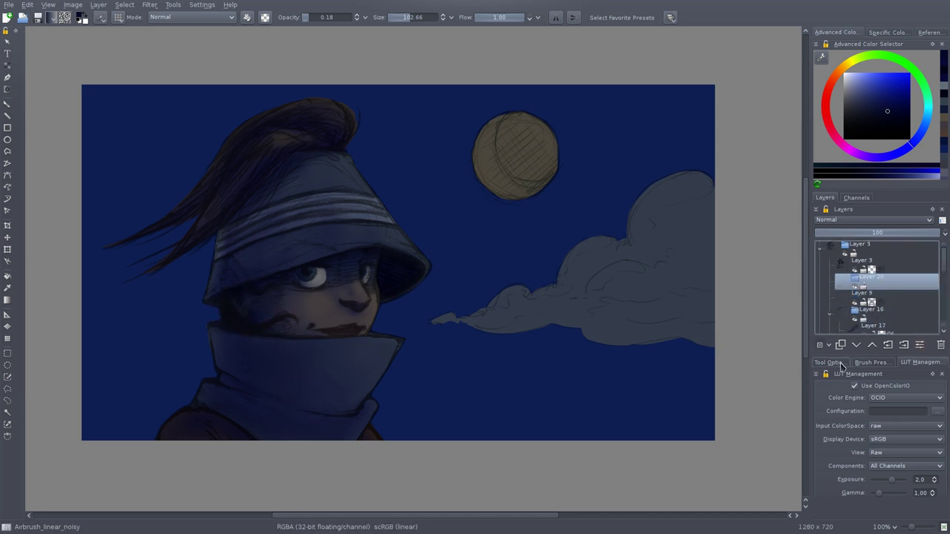
# - On a new layer, cover the moon in dark blue and erase its left side into a crescent
pyautogui.press('Insert')
pyautogui.moveTo(526, 135)
pyautogui.mouseDown()
pyautogui.moveTo(542, 159)
pyautogui.moveTo(500, 131)
pyautogui.moveTo(551, 120)
pyautogui.mouseUp()
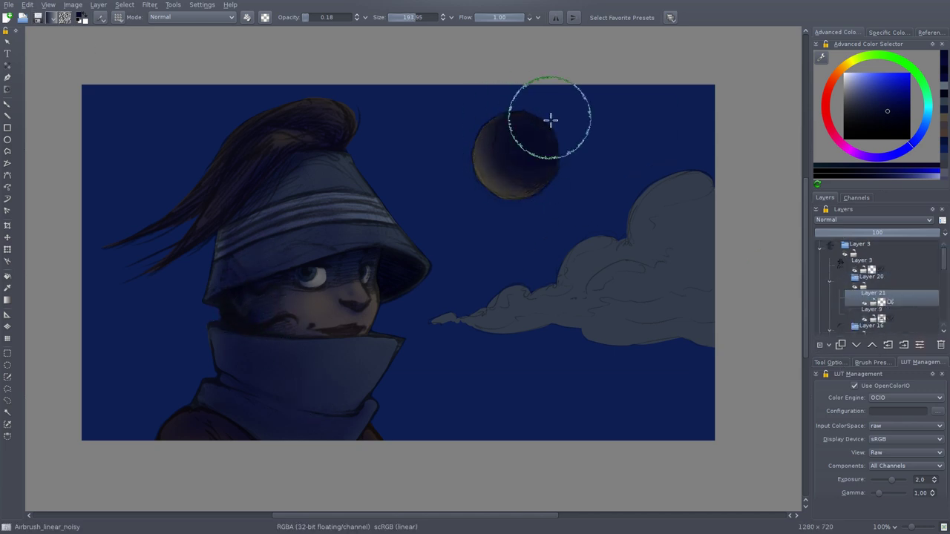
pyautogui.press('e')
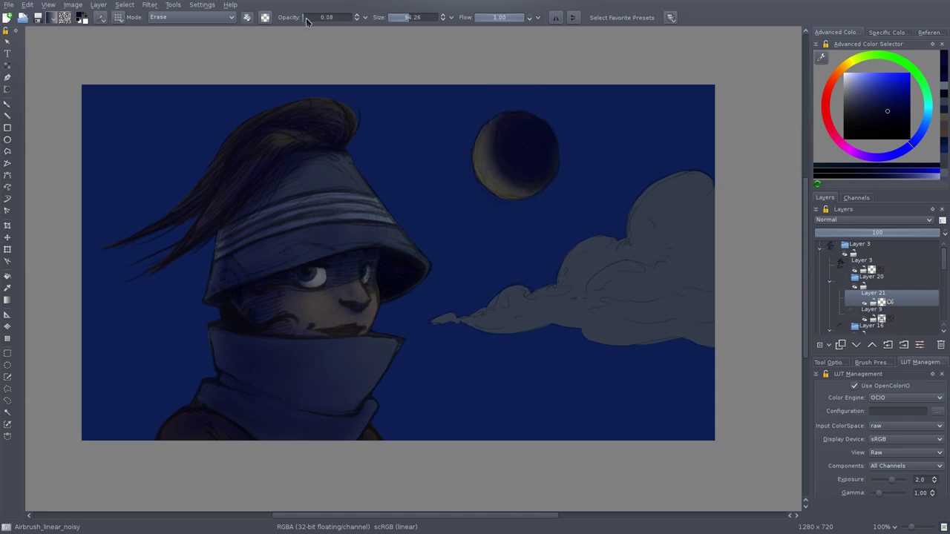
pyautogui.moveTo(497, 152); pyautogui.dragTo(510, 181)
pyautogui.press('e')
pyautogui.press('o')
pyautogui.press('o')
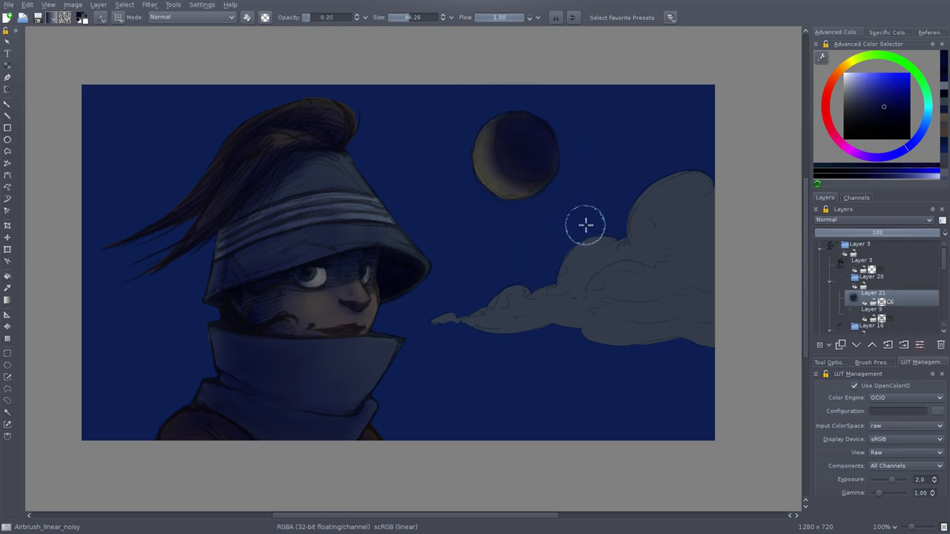
# - Darken the cloud's lower-right edge, soften it with a large low-opacity eraser, and check exposure
pyautogui.moveTo(701, 326)
pyautogui.mouseDown()
pyautogui.moveTo(529, 324)
pyautogui.moveTo(685, 307)
pyautogui.moveTo(636, 299)
pyautogui.moveTo(701, 234)
pyautogui.moveTo(541, 271)
pyautogui.moveTo(712, 322)
pyautogui.moveTo(600, 297)
pyautogui.moveTo(704, 211)
pyautogui.mouseUp()
pyautogui.press('e')
pyautogui.press('i')
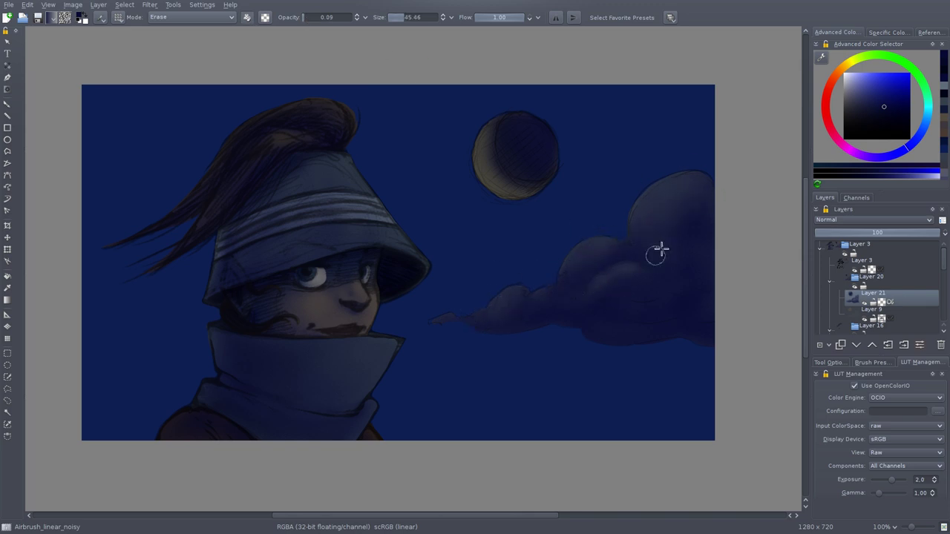
pyautogui.keyDown('shift'); pyautogui.moveTo(681, 234); pyautogui.dragTo(641, 356); pyautogui.keyUp('shift')
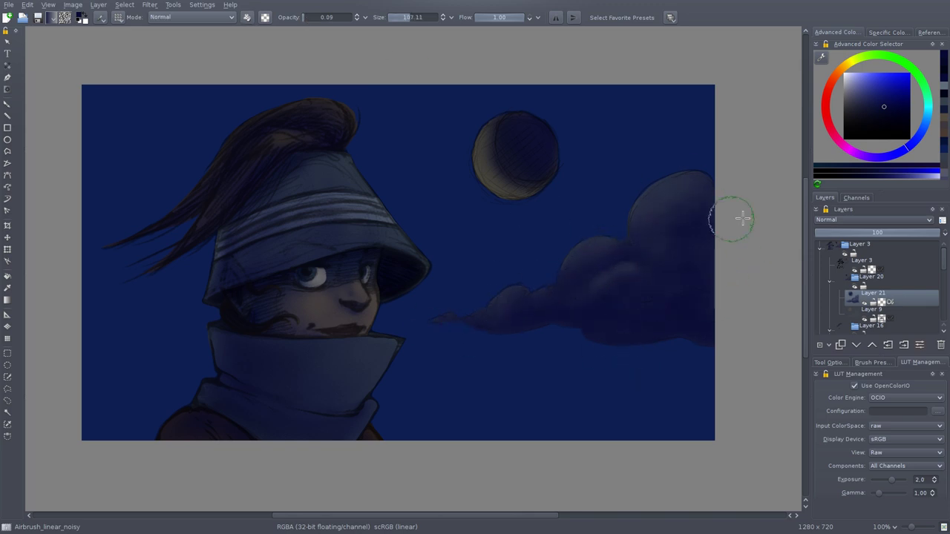
pyautogui.keyDown('ctrl'); pyautogui.click(594, 251); pyautogui.keyUp('ctrl')
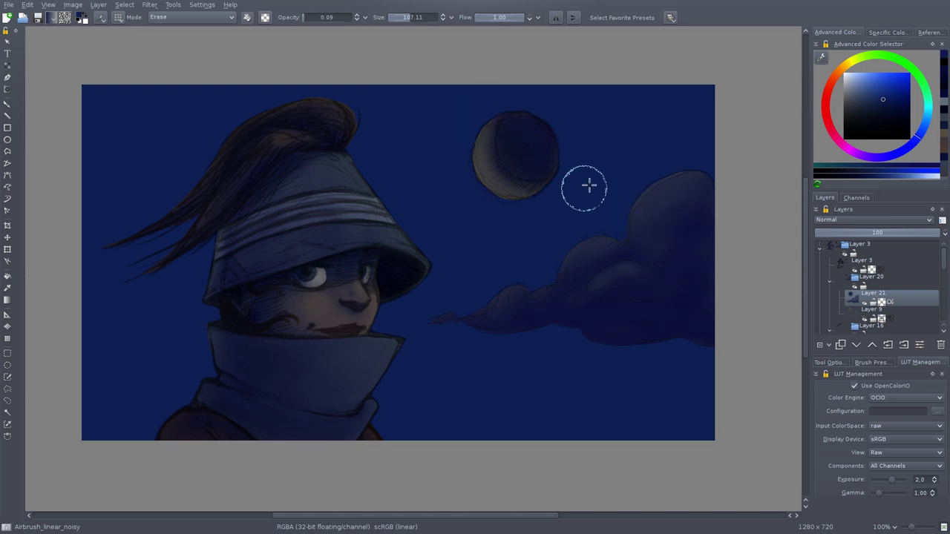
pyautogui.moveTo(519, 196); pyautogui.dragTo(520, 223)
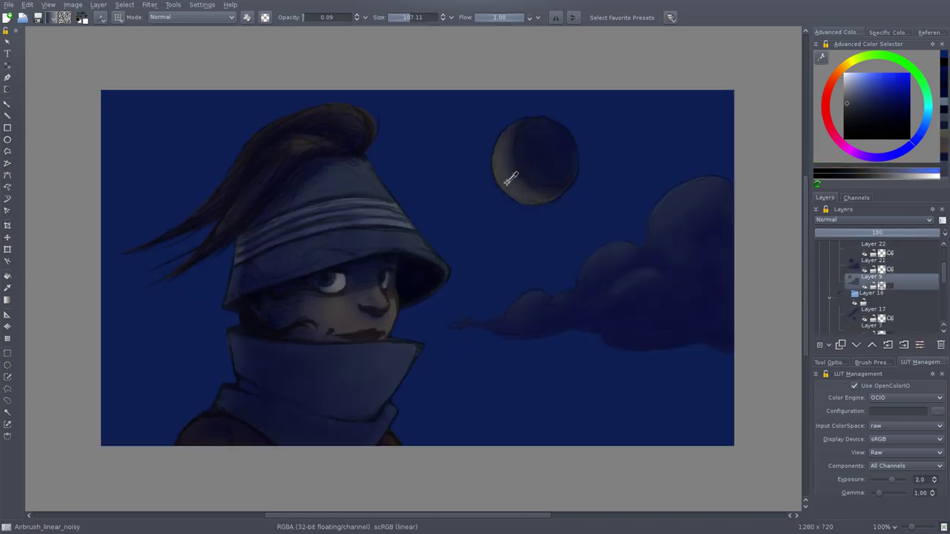
# - On a new layer, reveal the moon's crescent and airbrush a soft pale yellow glow around it
pyautogui.click(860, 76)
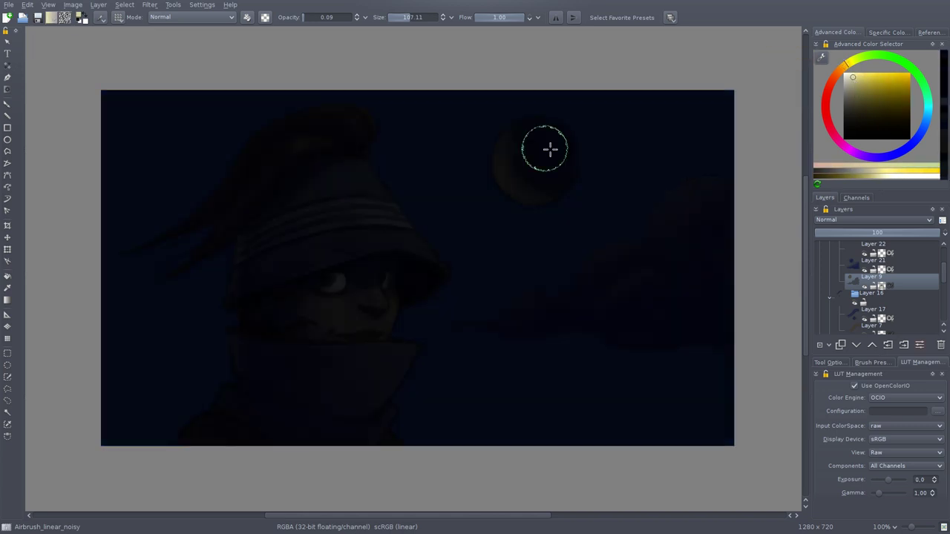
pyautogui.press('pageup')
pyautogui.press('pageup')
pyautogui.press('e')
pyautogui.moveTo(547, 149)
pyautogui.mouseDown()
pyautogui.moveTo(498, 127)
pyautogui.moveTo(483, 136)
pyautogui.moveTo(557, 146)
pyautogui.moveTo(551, 133)
pyautogui.moveTo(542, 141)
pyautogui.moveTo(578, 195)
pyautogui.mouseUp()
pyautogui.press('e')
pyautogui.press('e')
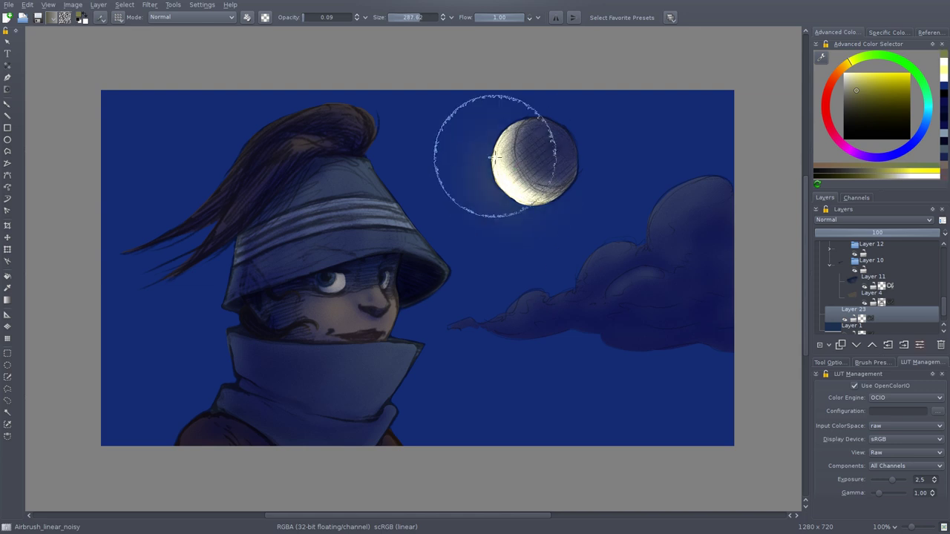
pyautogui.moveTo(495, 157); pyautogui.dragTo(568, 203)
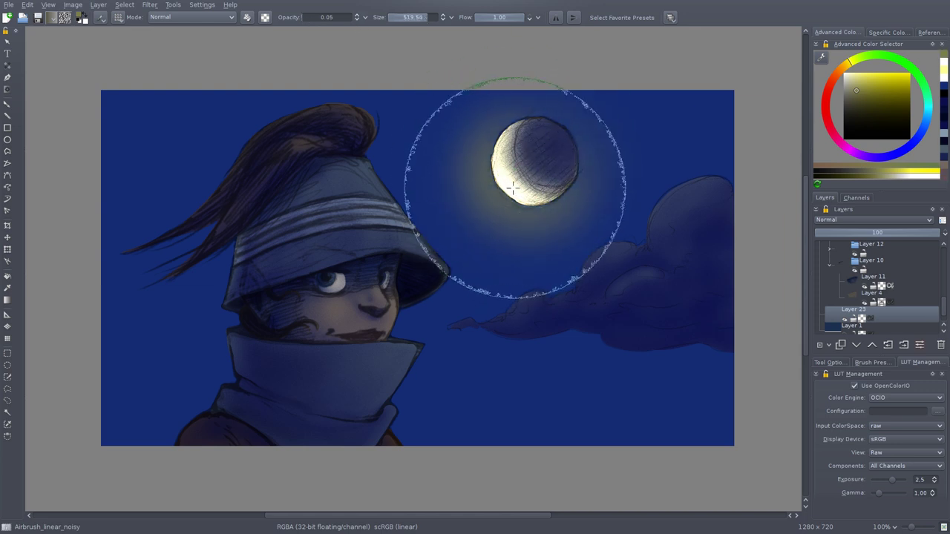
# - At very low opacity on Layer 22, try a glow on the cloud edge, undo it, then select Layer 24
pyautogui.click(314, 19)
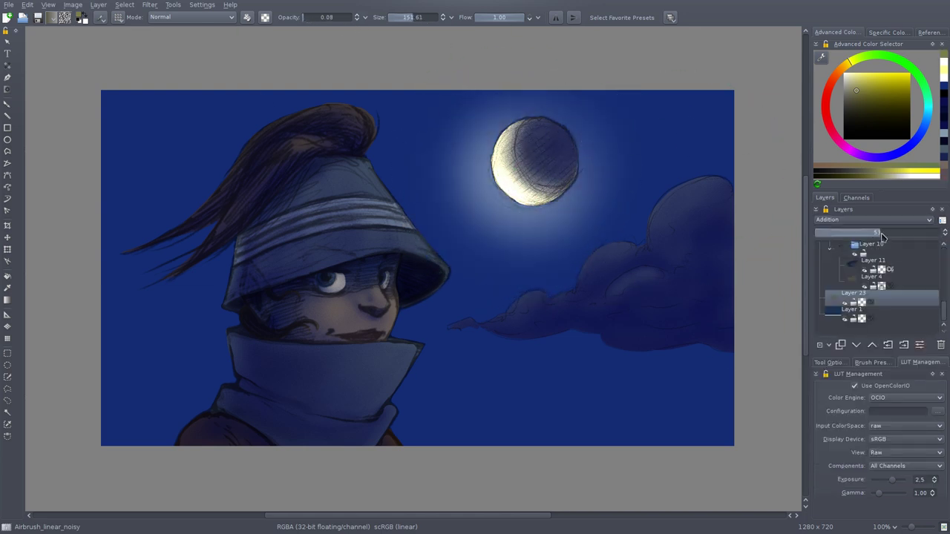
pyautogui.click(924, 270)
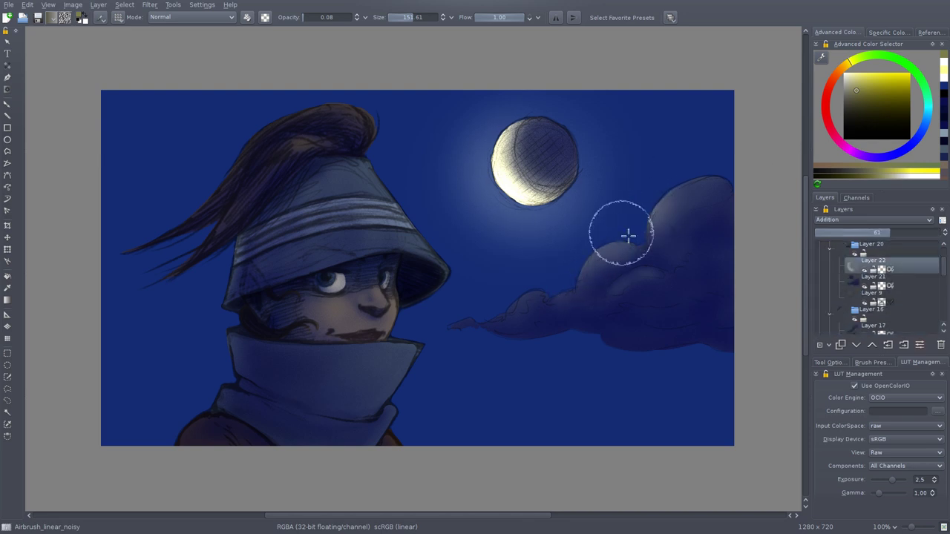
pyautogui.moveTo(598, 242); pyautogui.dragTo(598, 293)
pyautogui.hotkey('ctrl', 'z')
pyautogui.click(891, 278)
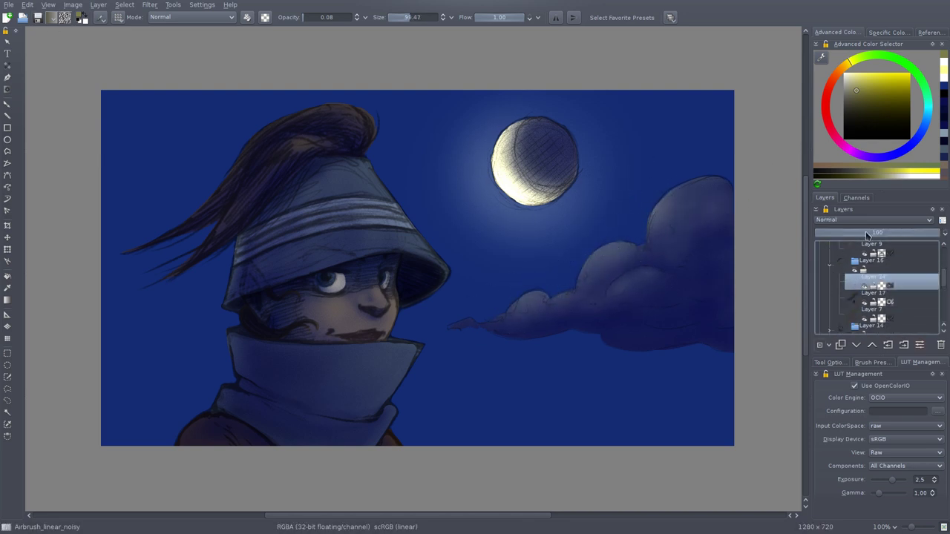
# - On a new low-opacity layer, airbrush soft highlights on the hat and the scarf's top edge
pyautogui.press('e')
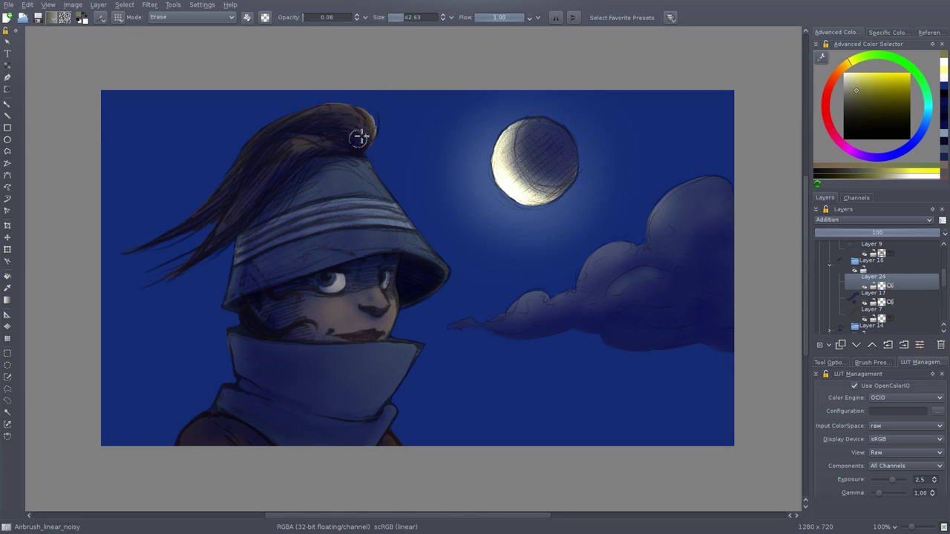
pyautogui.press('Insert')
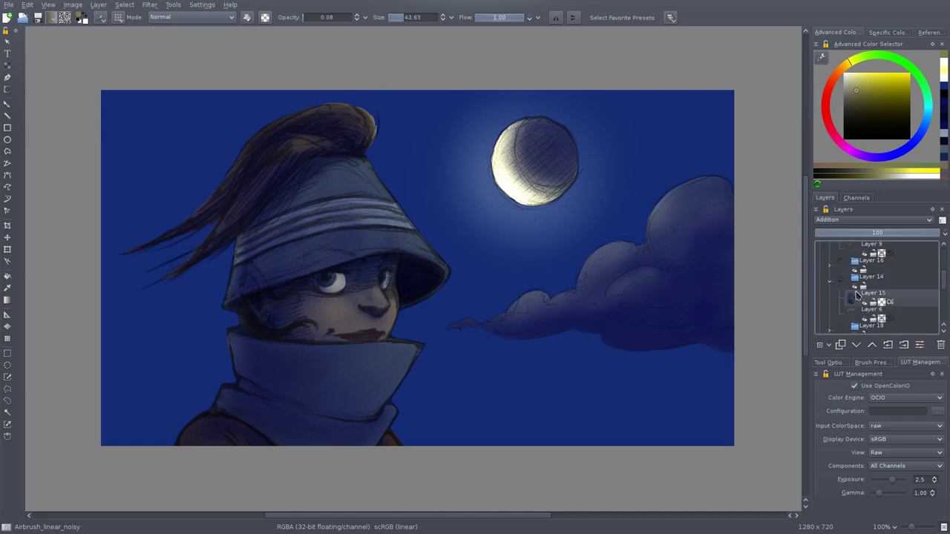
pyautogui.click(890, 237)
pyautogui.moveTo(418, 221); pyautogui.dragTo(382, 206)
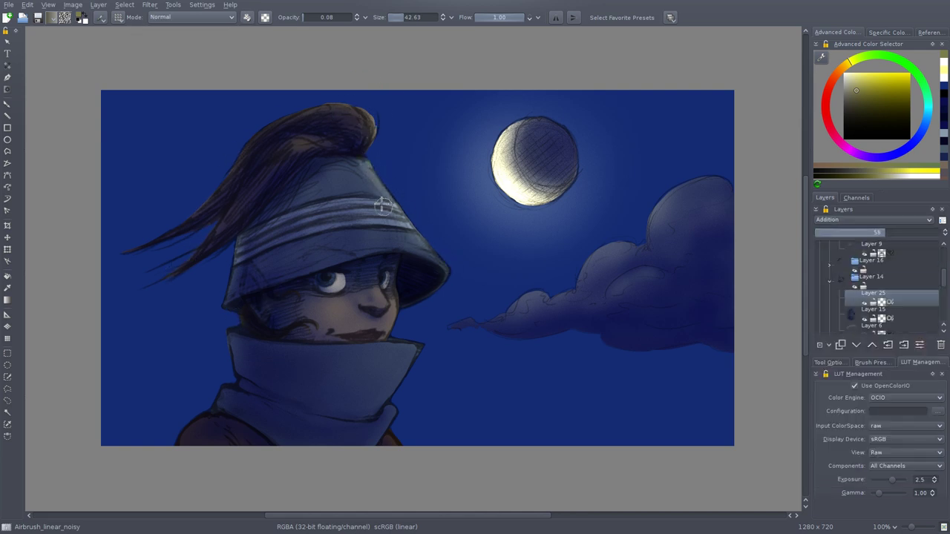
pyautogui.moveTo(418, 339)
pyautogui.mouseDown()
pyautogui.moveTo(393, 393)
pyautogui.moveTo(376, 377)
pyautogui.mouseUp()
pyautogui.press('e')
# - Reorder layers, moving Layer 25 lower and Layer 27 beneath Layer 12
pyautogui.moveTo(872, 293); pyautogui.dragTo(873, 311)
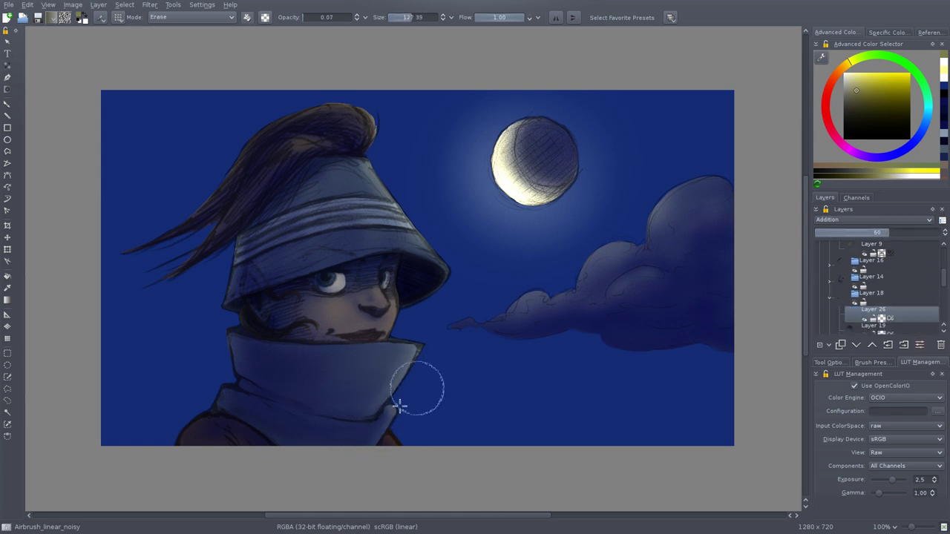
pyautogui.scroll(-2, 398, 398)
pyautogui.press('e')
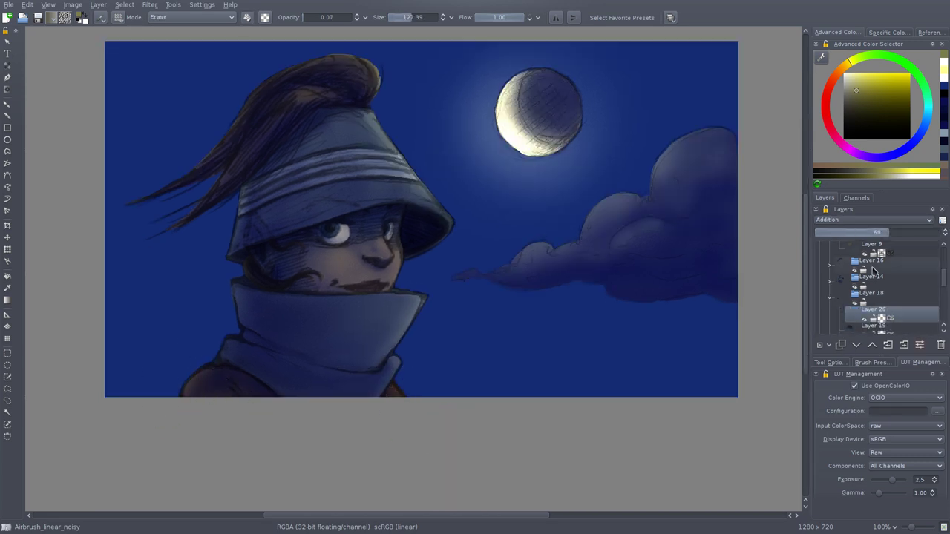
pyautogui.click(859, 318)
pyautogui.moveTo(859, 324); pyautogui.dragTo(861, 319)
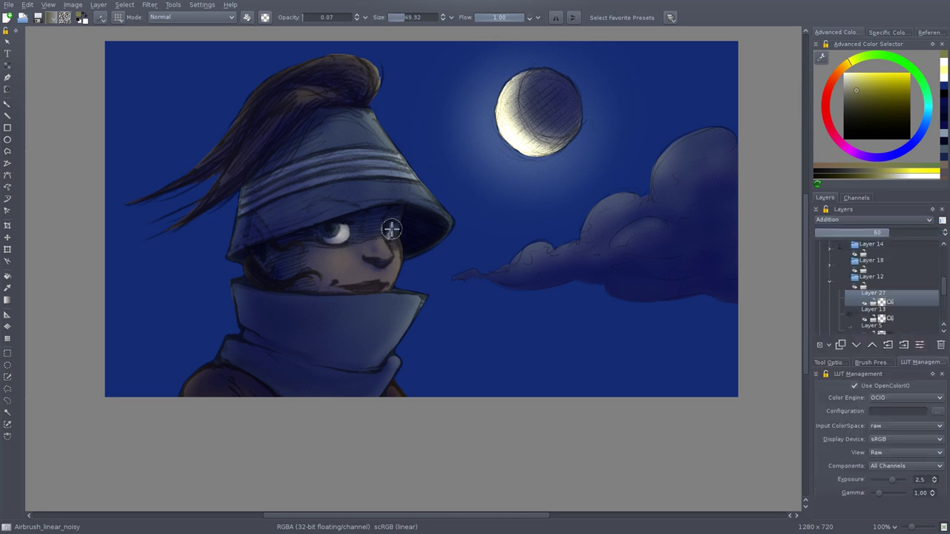
pyautogui.scroll(2, 391, 230)
pyautogui.scroll(1, 375, 210)
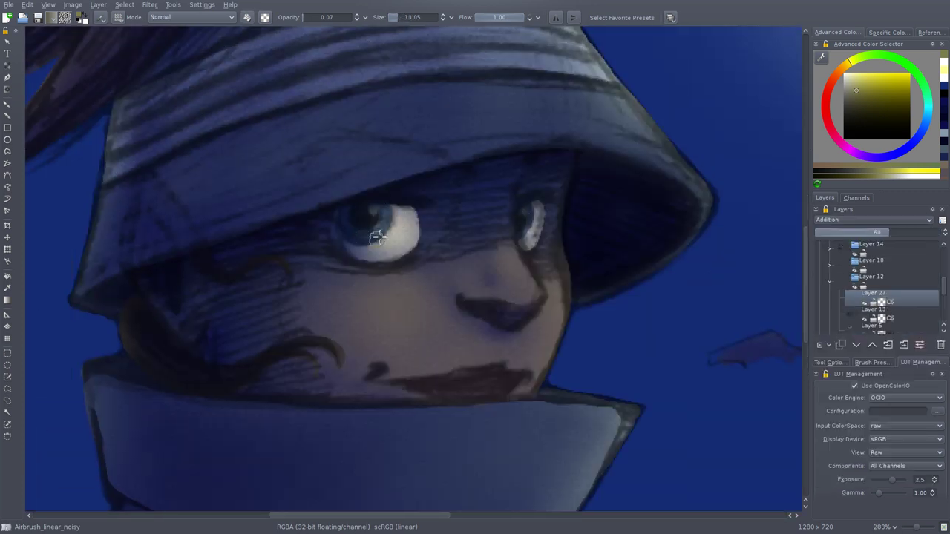
pyautogui.scroll(-2, 377, 209)
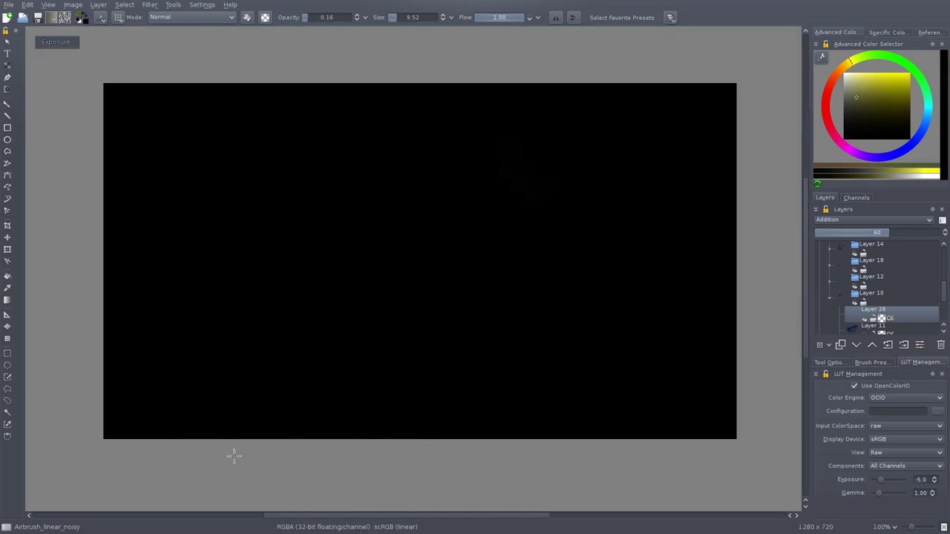
# - Raise the LUT Management Exposure slider from -5.0 up to 5.5
pyautogui.moveTo(233, 456); pyautogui.dragTo(234, 457)
pyautogui.moveTo(234, 457); pyautogui.dragTo(234, 457)
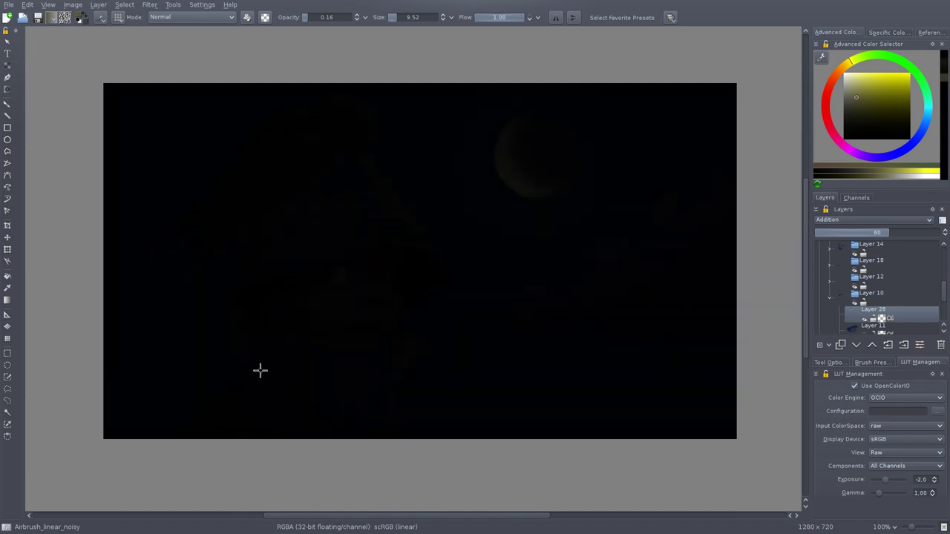
pyautogui.moveTo(260, 372); pyautogui.dragTo(232, 445)
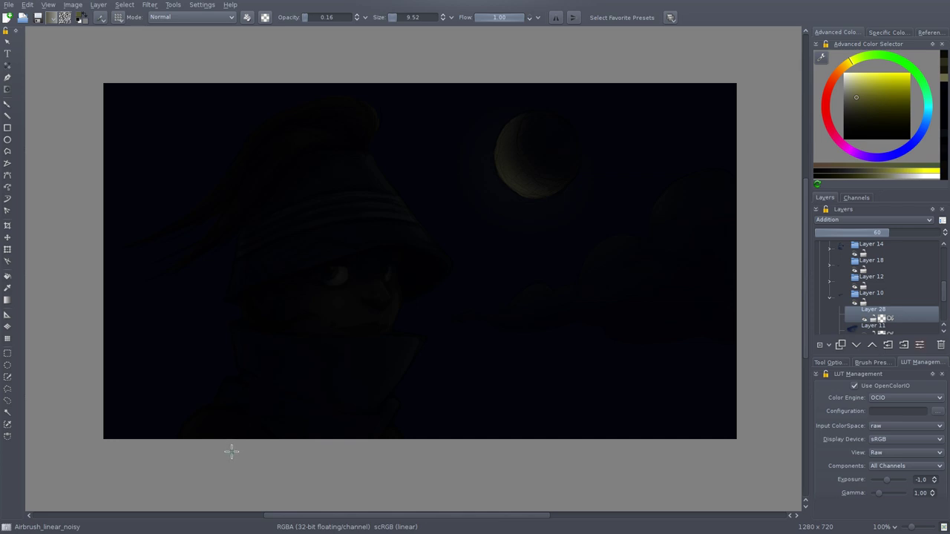
pyautogui.moveTo(232, 452); pyautogui.dragTo(235, 441)
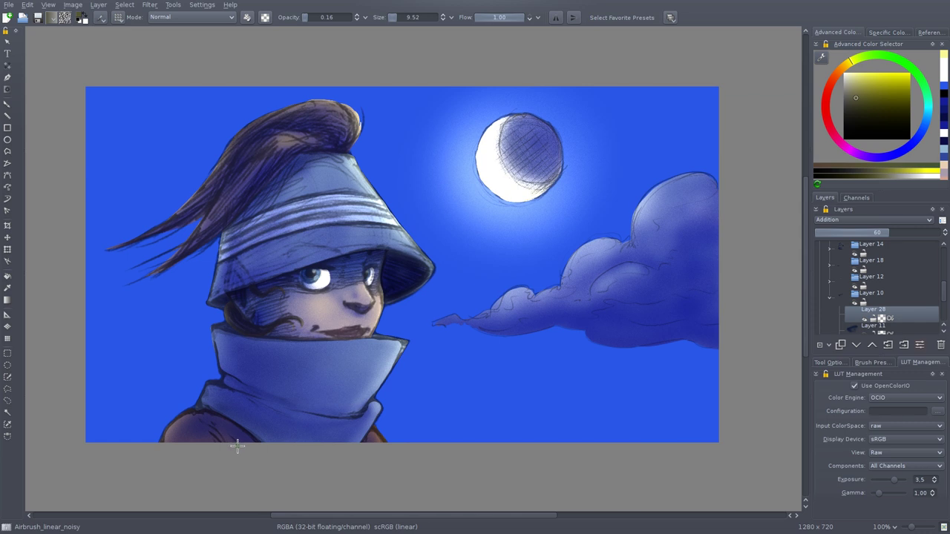
# - Lower the LUT Management Exposure slider from 5.5 to about 3.0
pyautogui.moveTo(239, 465); pyautogui.dragTo(264, 456)
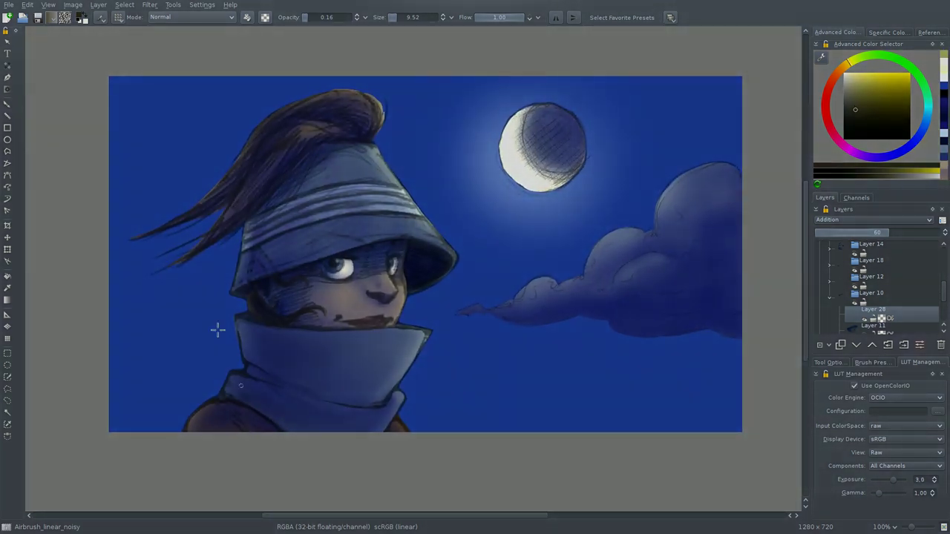